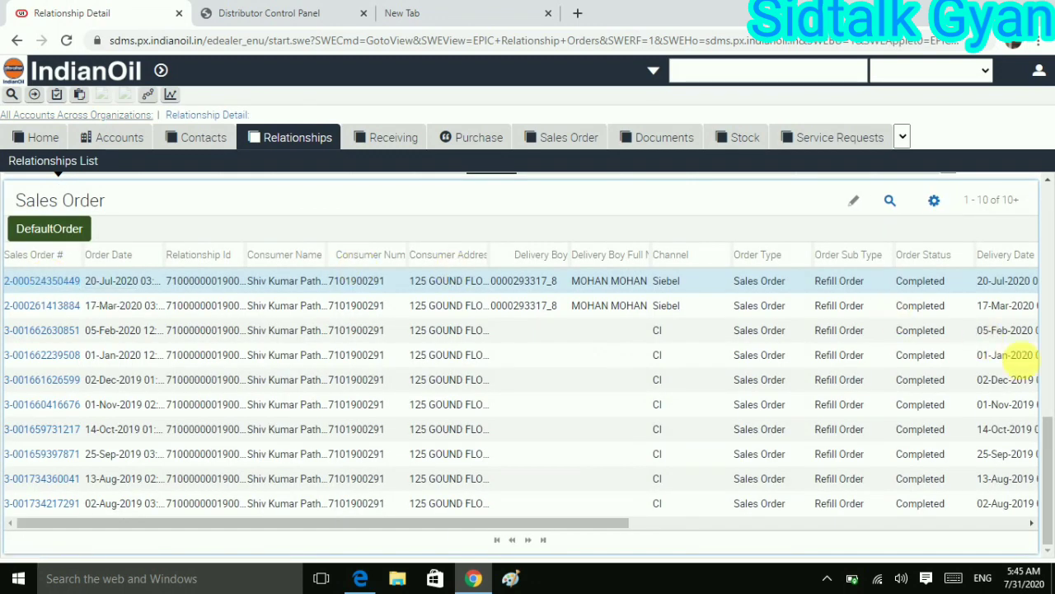
Add a new document record to the consumer relationship's documents.
left_click(1048, 396)
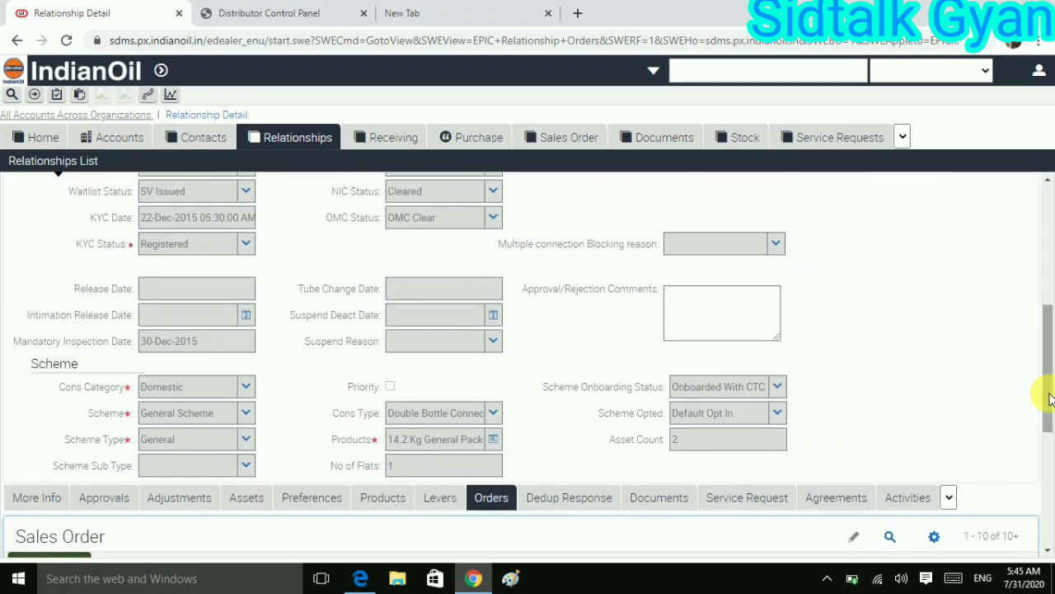
left_click(649, 502)
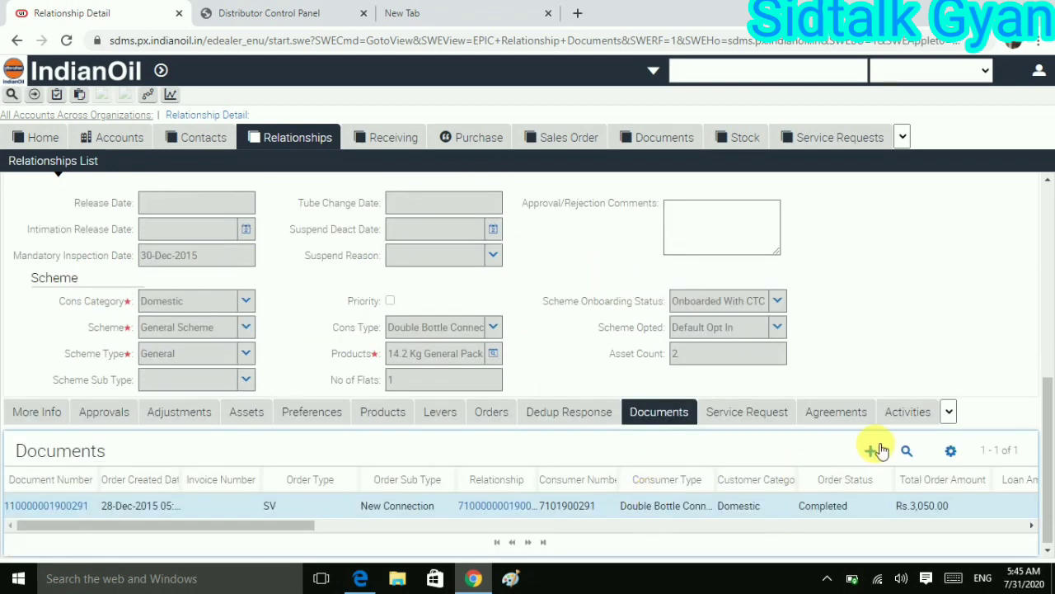
left_click(874, 450)
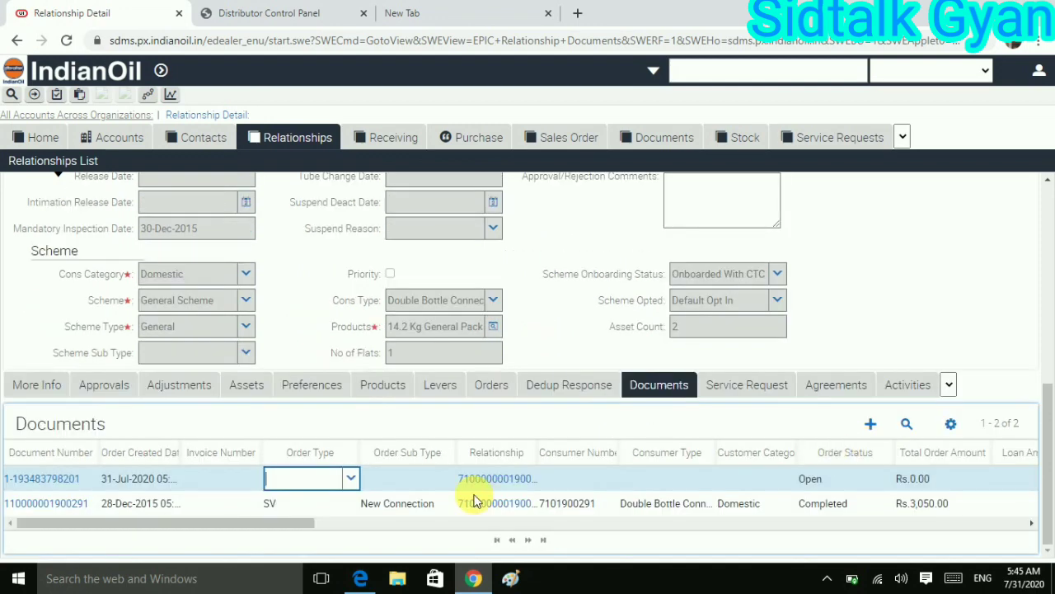
Set the new document's order type to TCRV and its order sub type to Replacement.
left_click(353, 478)
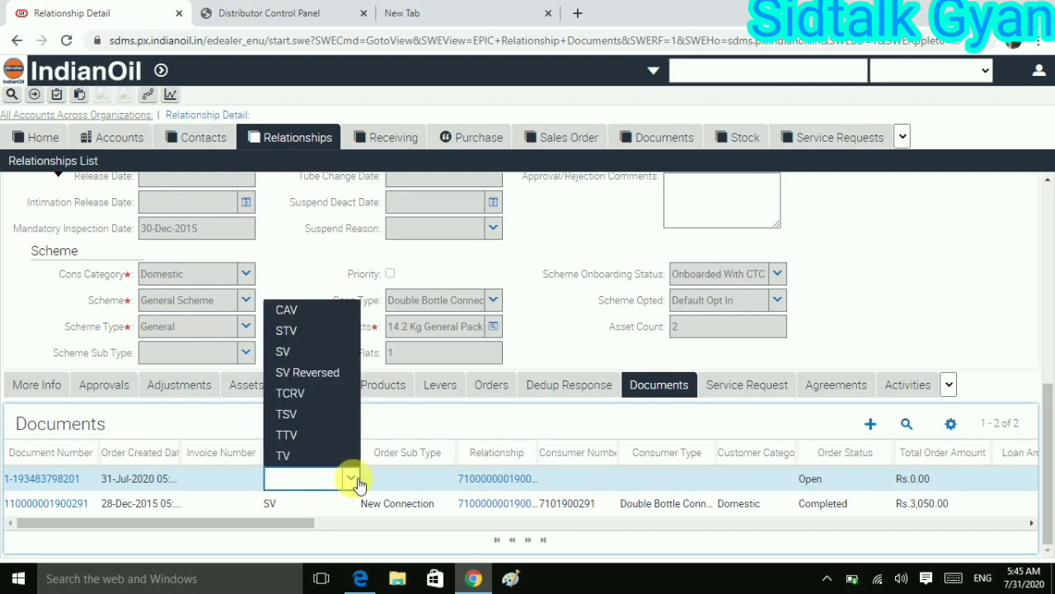
left_click(313, 395)
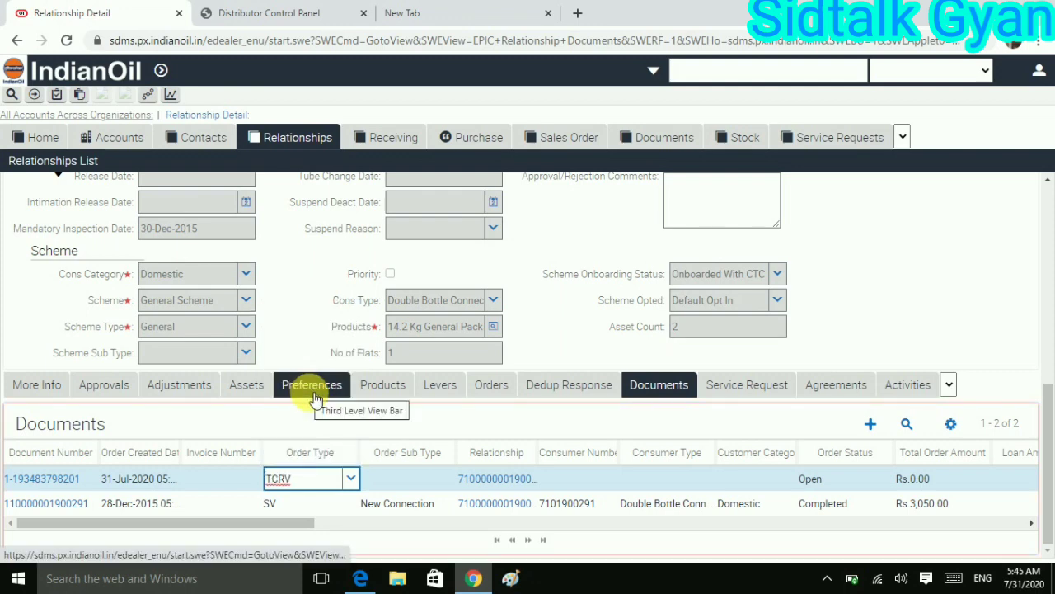
left_click(433, 484)
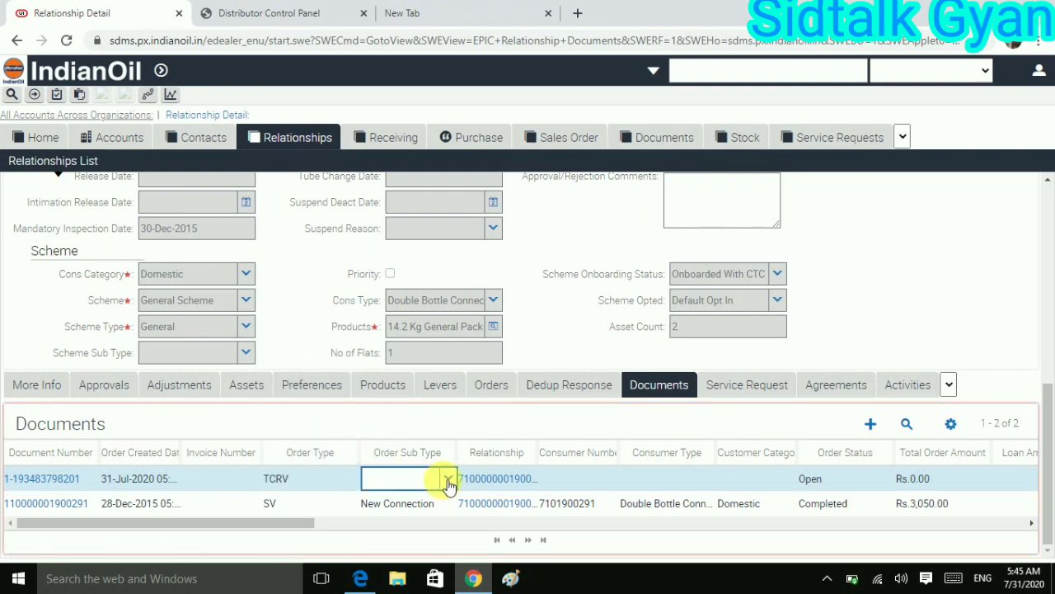
left_click(448, 480)
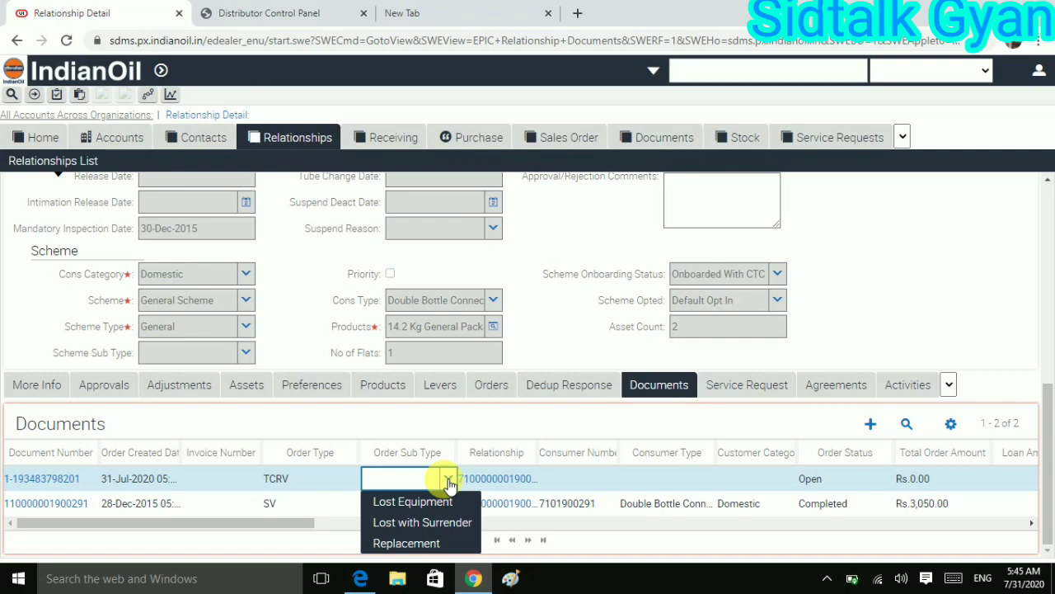
left_click(406, 543)
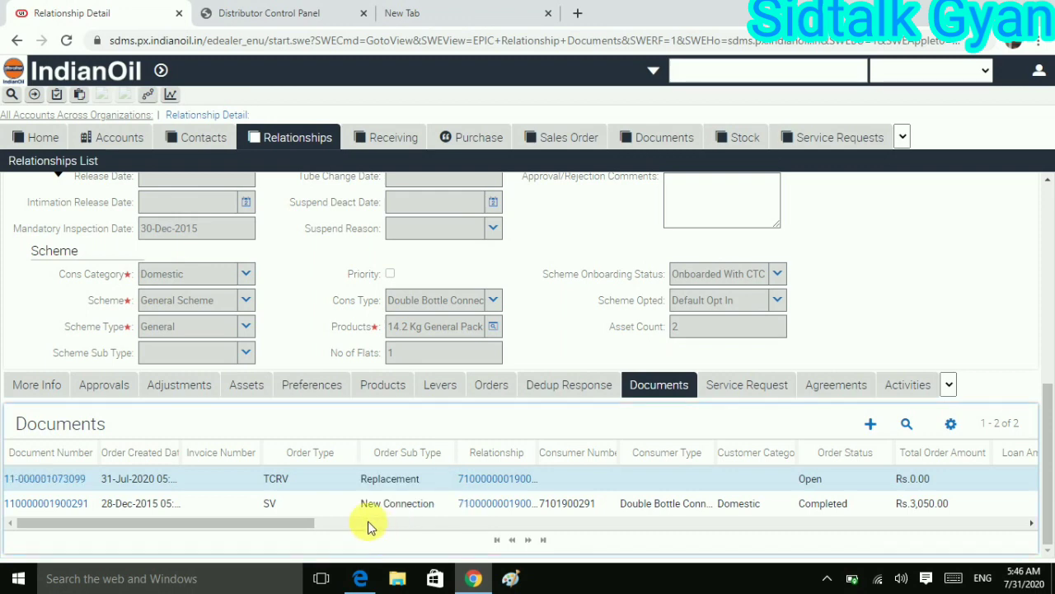
Open the new TCRV replacement document and add an empty line item to it.
left_click(32, 485)
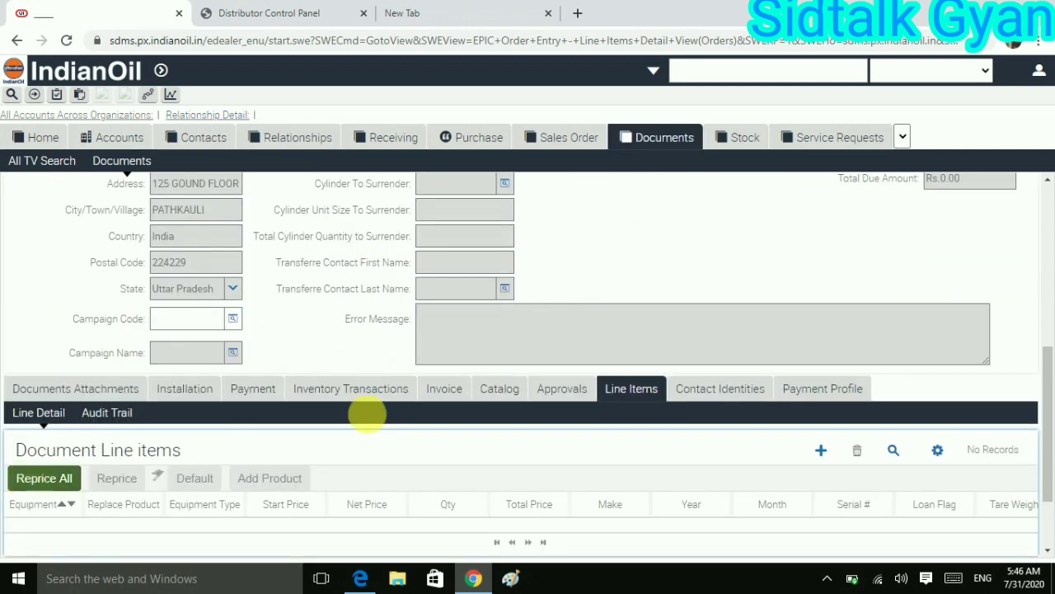
left_click(821, 450)
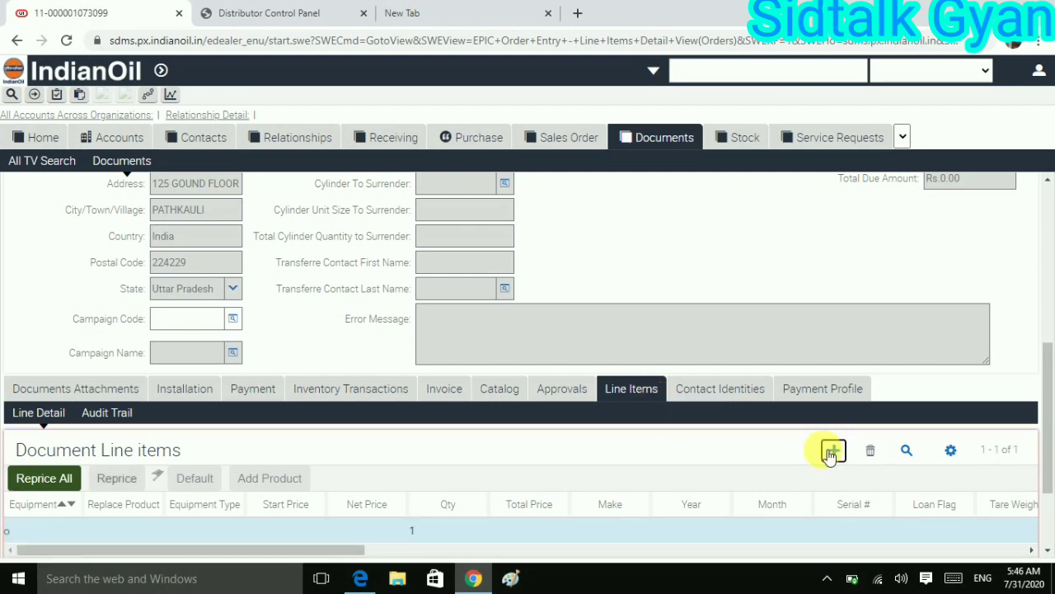
scroll(1049, 511, "down", 2)
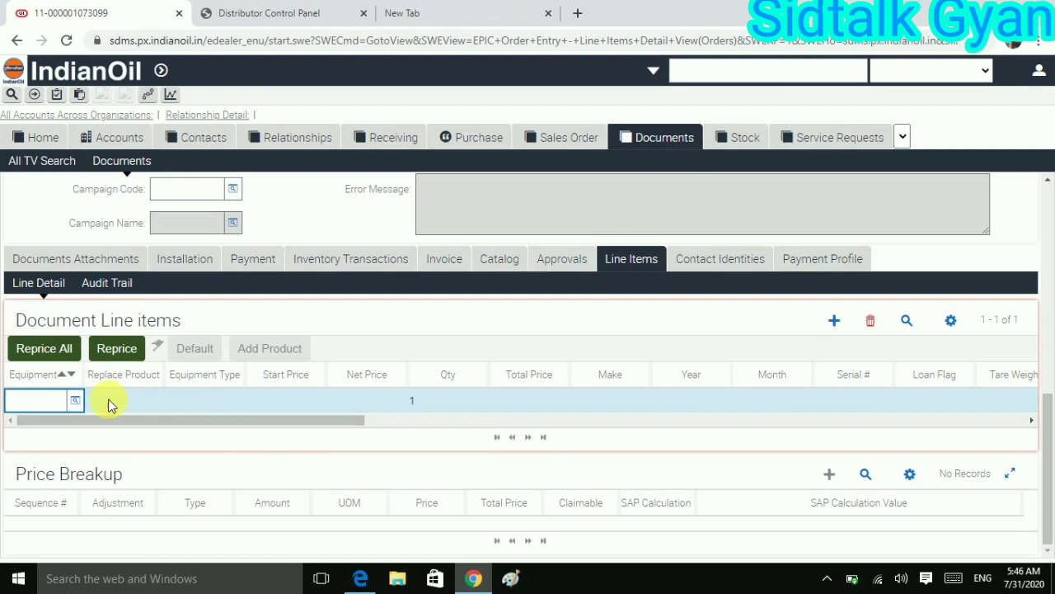
Choose the promotion LP-TCRV-LPG PR Replacement-NV - Free as the line item's equipment and reprice all line items.
left_click(75, 400)
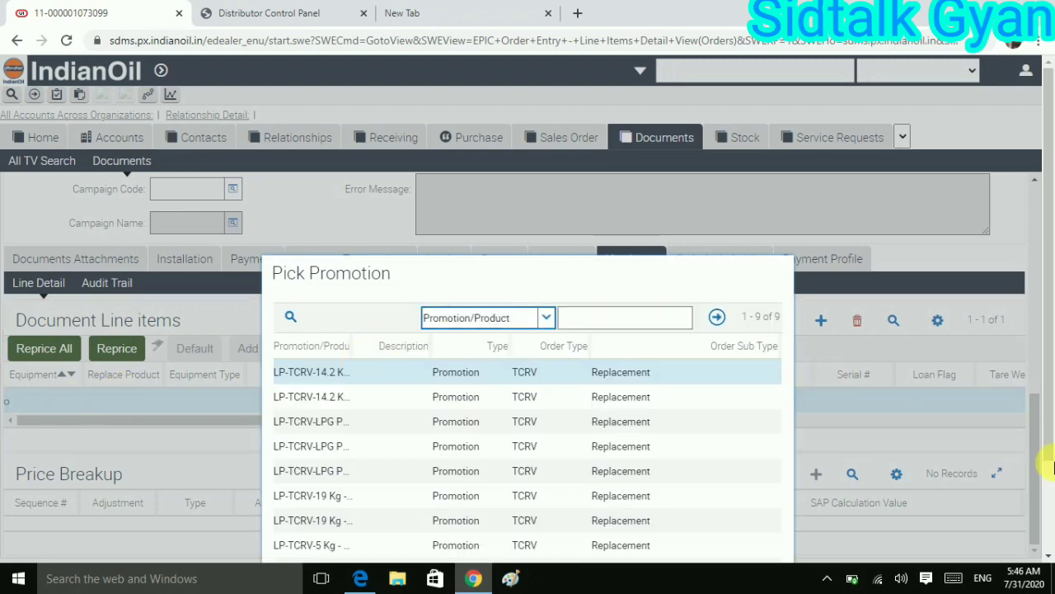
scroll(1039, 468, "down", 2)
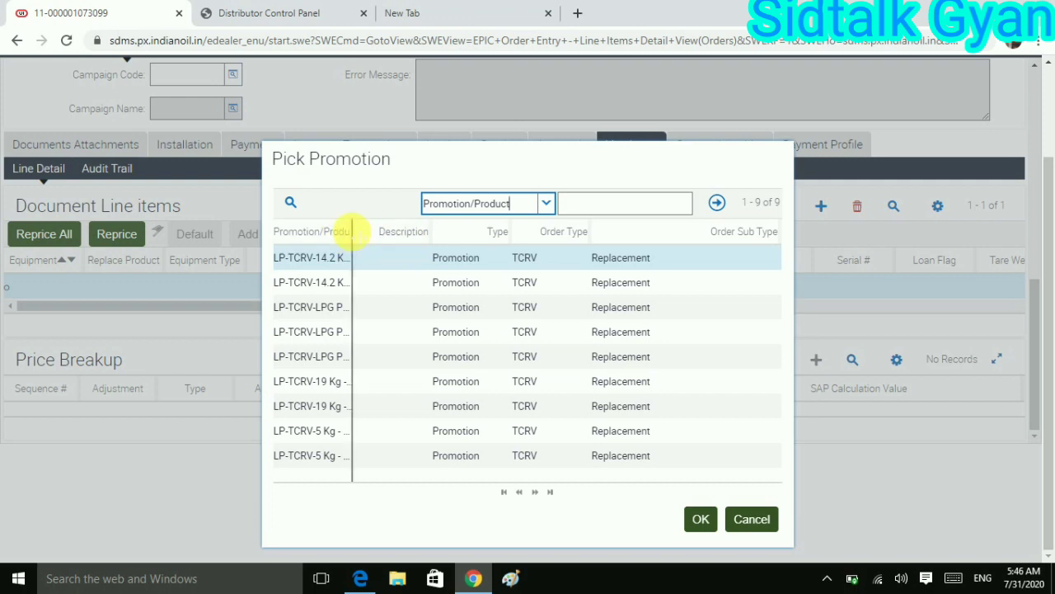
left_click_drag(350, 231, 485, 237)
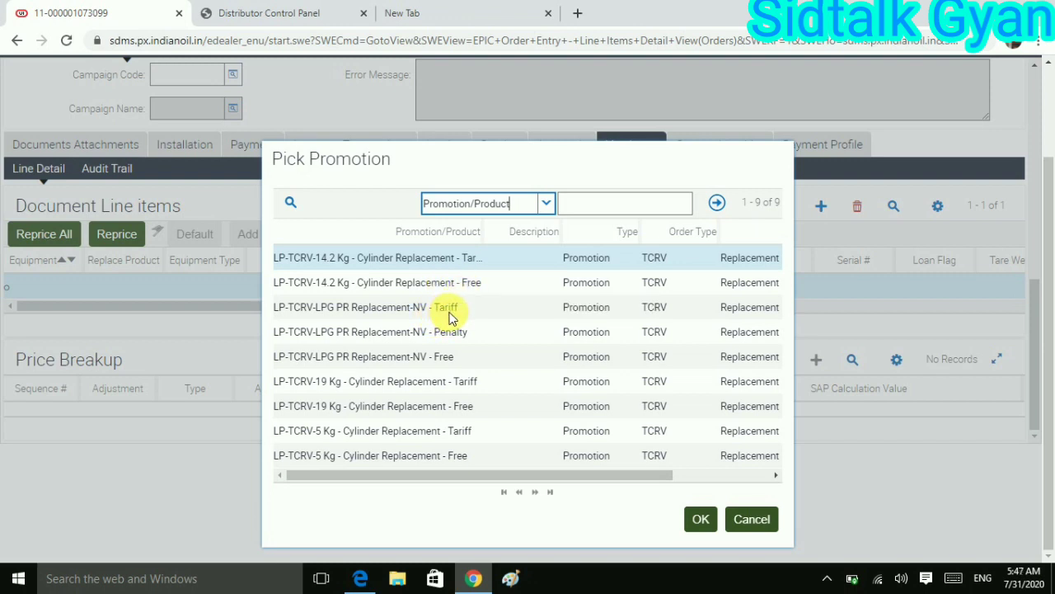
double_click(407, 357)
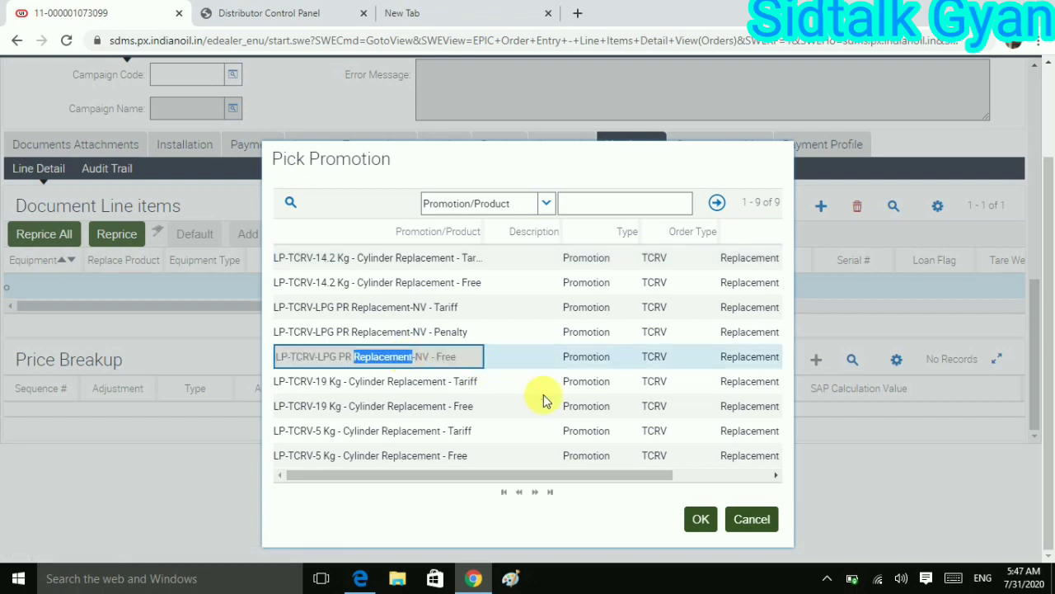
left_click(701, 519)
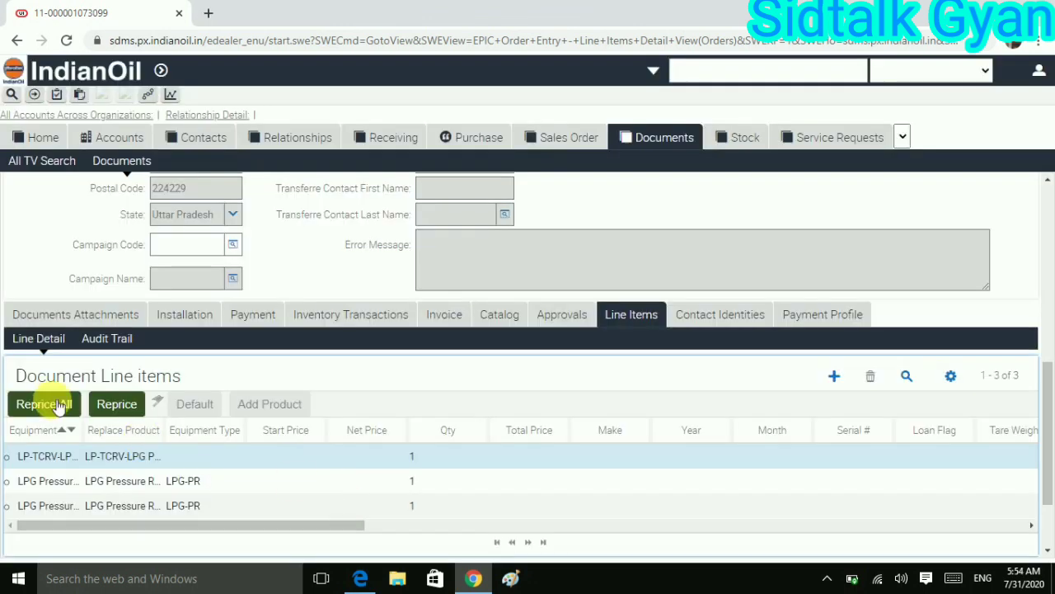
left_click(45, 405)
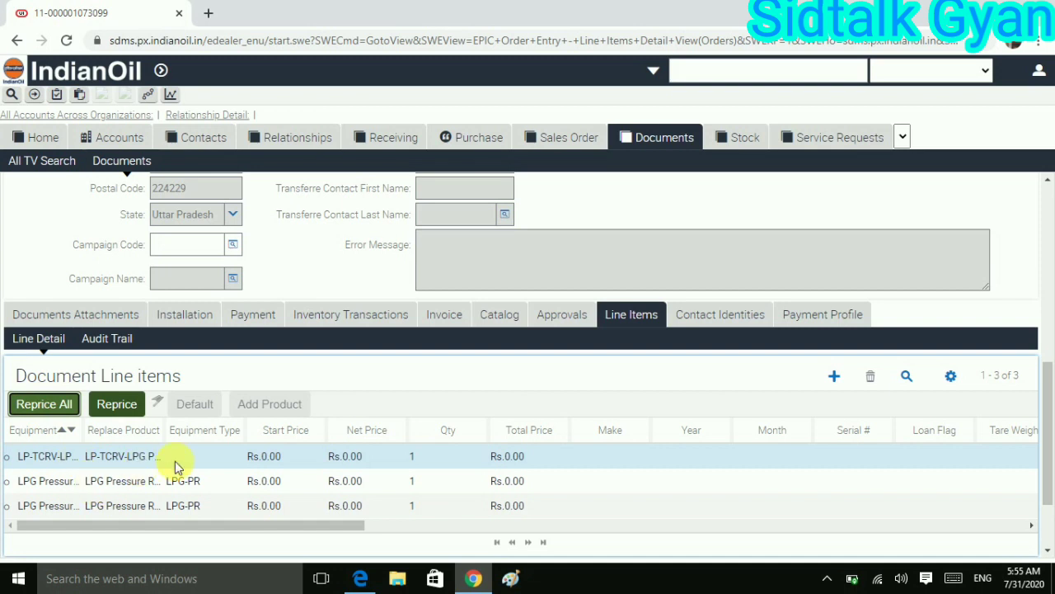
Set the make of the first LPG pressure regulator line to TECHNOSAFE.
left_click(596, 487)
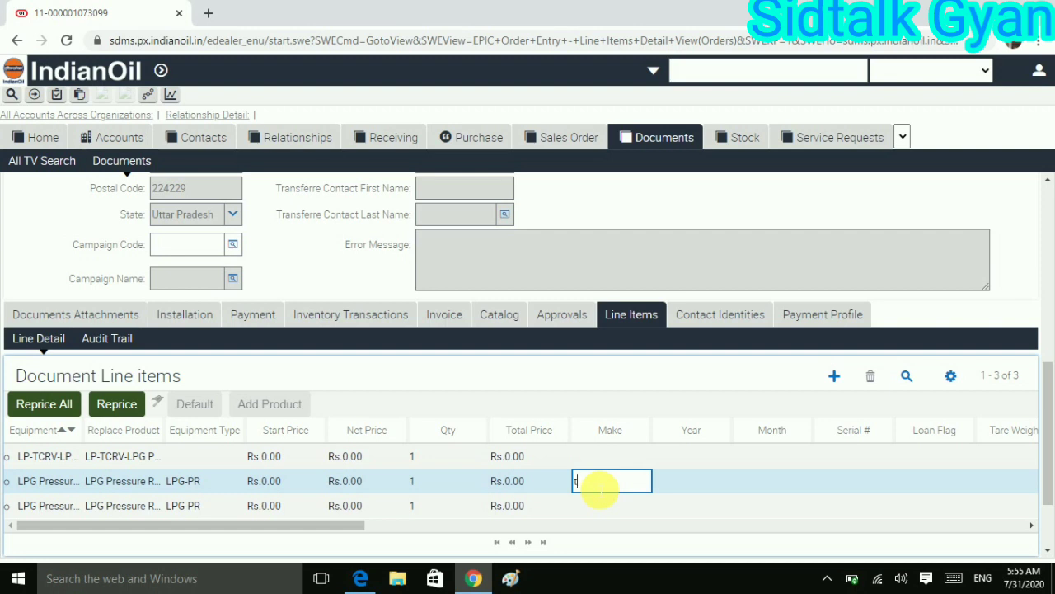
type("TECHNOSA")
left_click(596, 487)
type("FE")
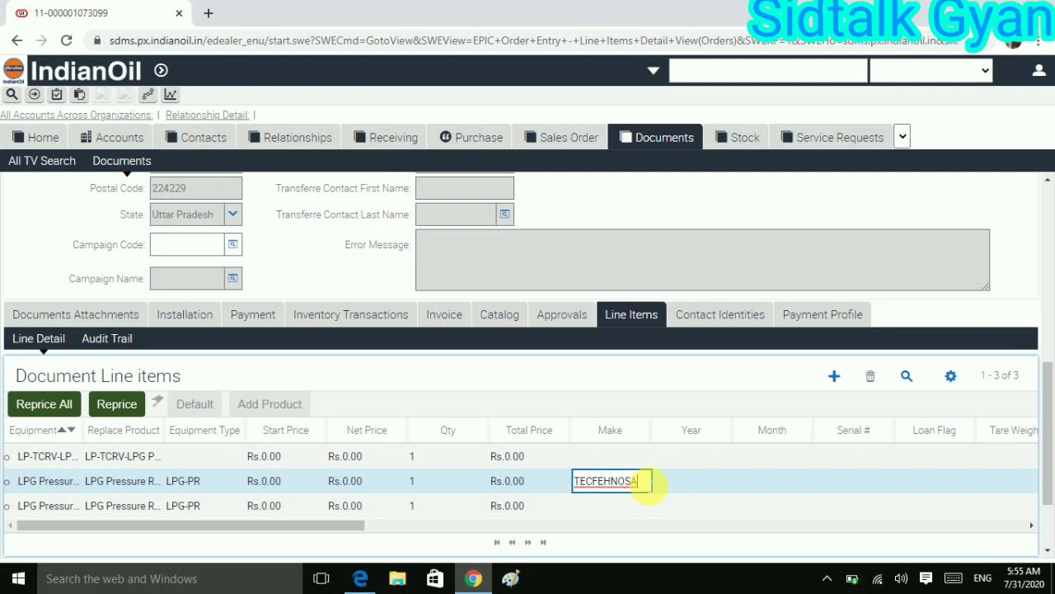
key("BackSpace")
key("BackSpace")
key("BackSpace")
key("BackSpace")
key("BackSpace")
key("BackSpace")
type("HNOSAFE")
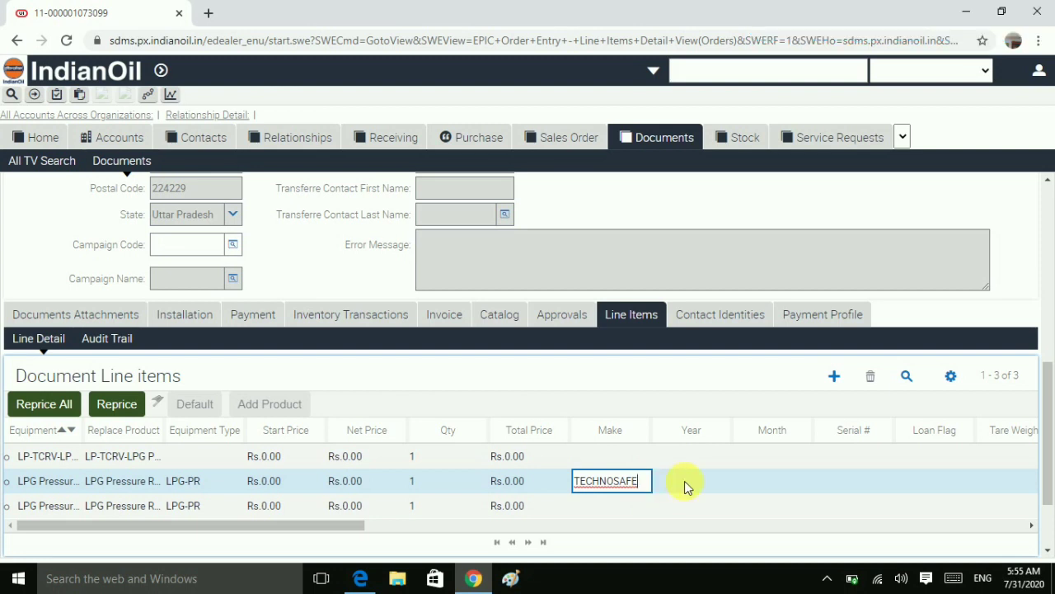
Set the first pressure regulator line's year to 2019 and its month to 4.
left_click(685, 480)
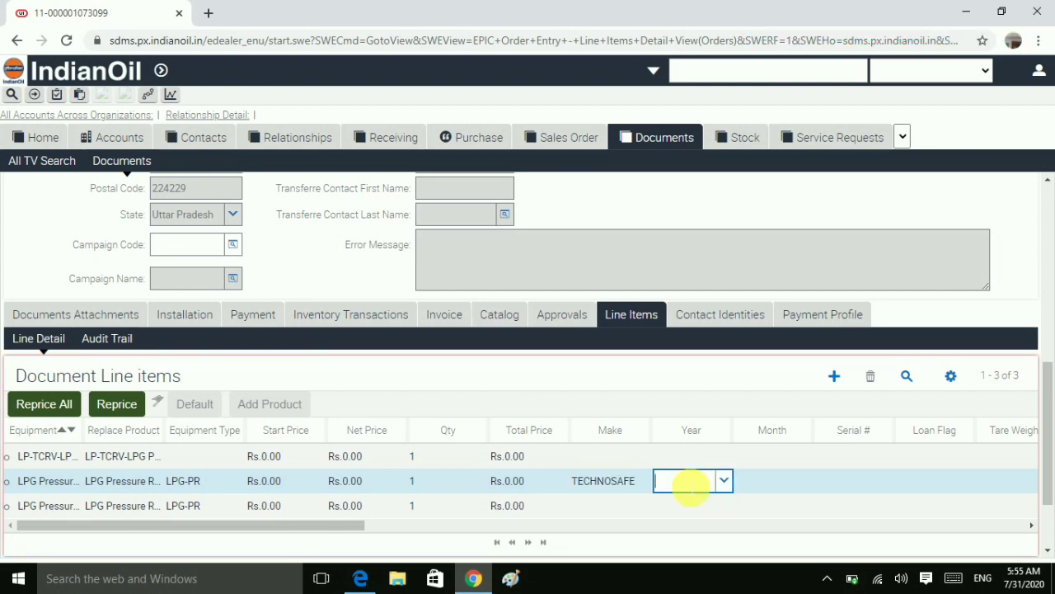
type("2019")
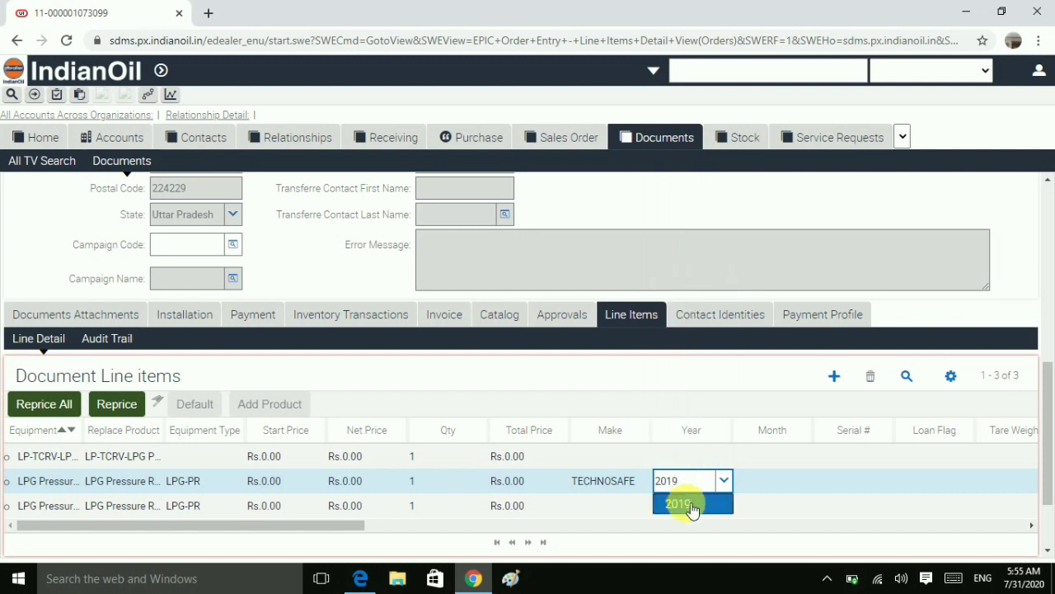
left_click(691, 505)
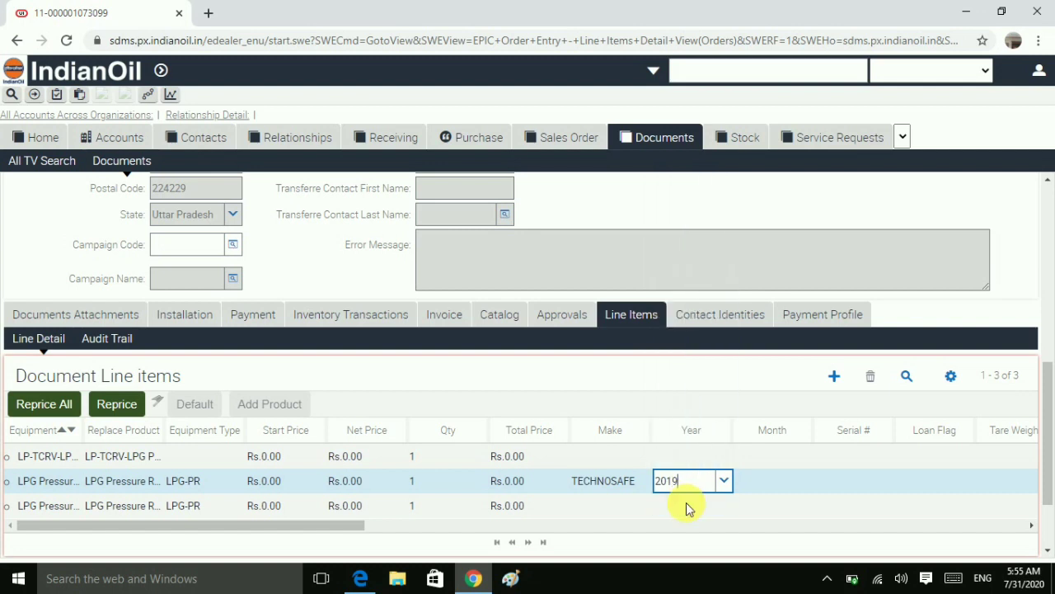
left_click(771, 482)
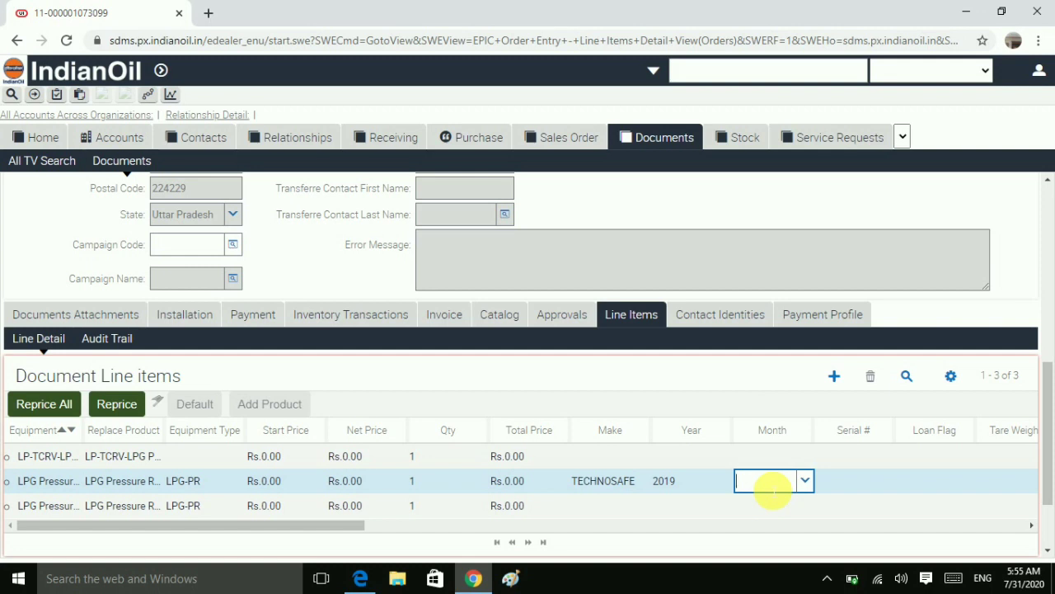
type("4")
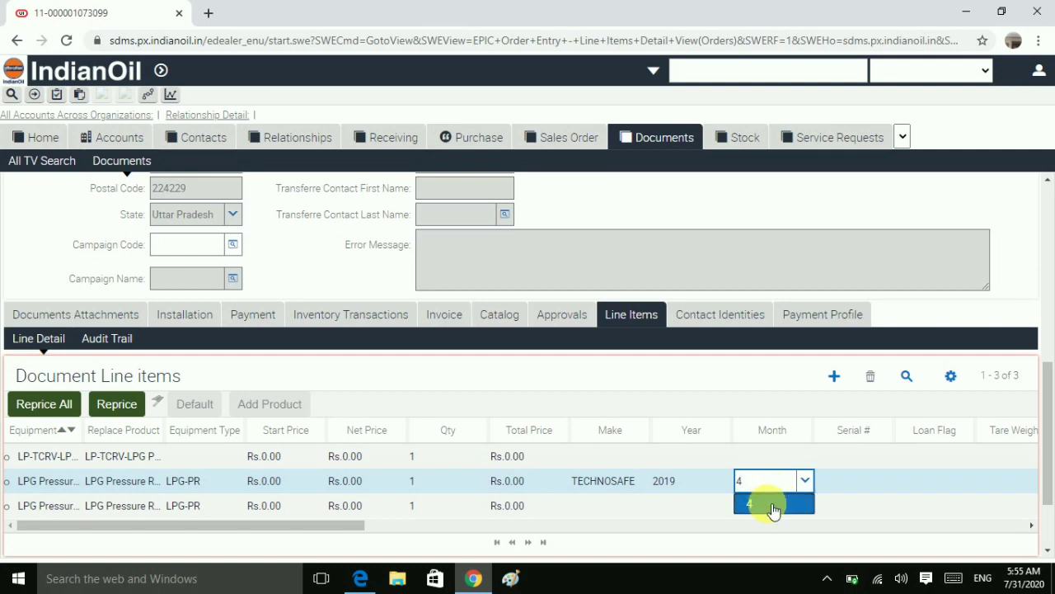
left_click(773, 504)
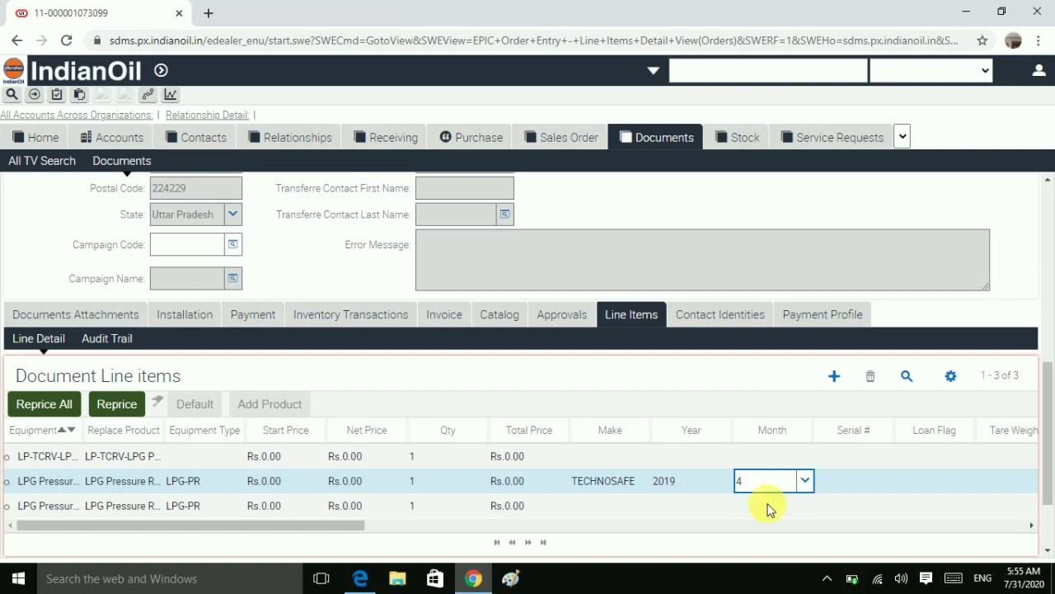
Enter E661686 as the serial number of the first pressure regulator line.
left_click(864, 484)
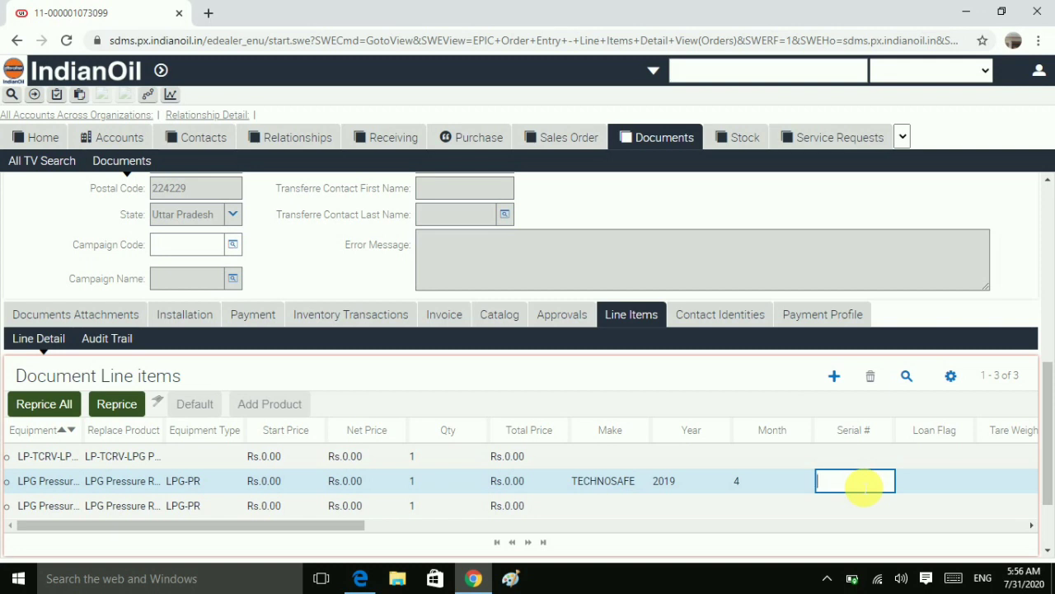
type("E66168")
type("666")
type("1")
type("6")
type("86")
Set the make of the second LPG pressure regulator line to GLOBAL.
left_click(586, 513)
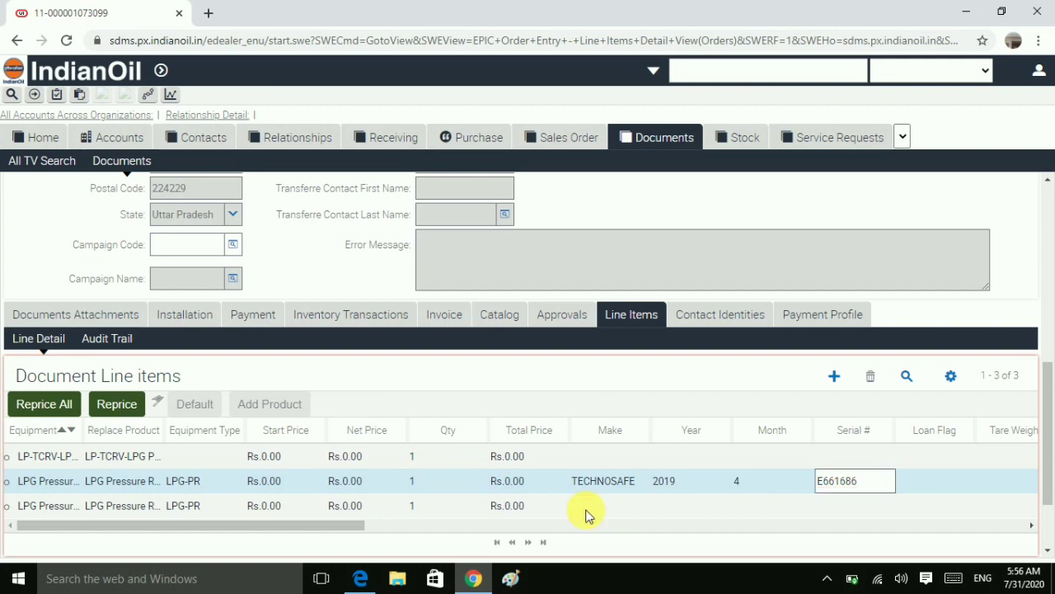
left_click(587, 511)
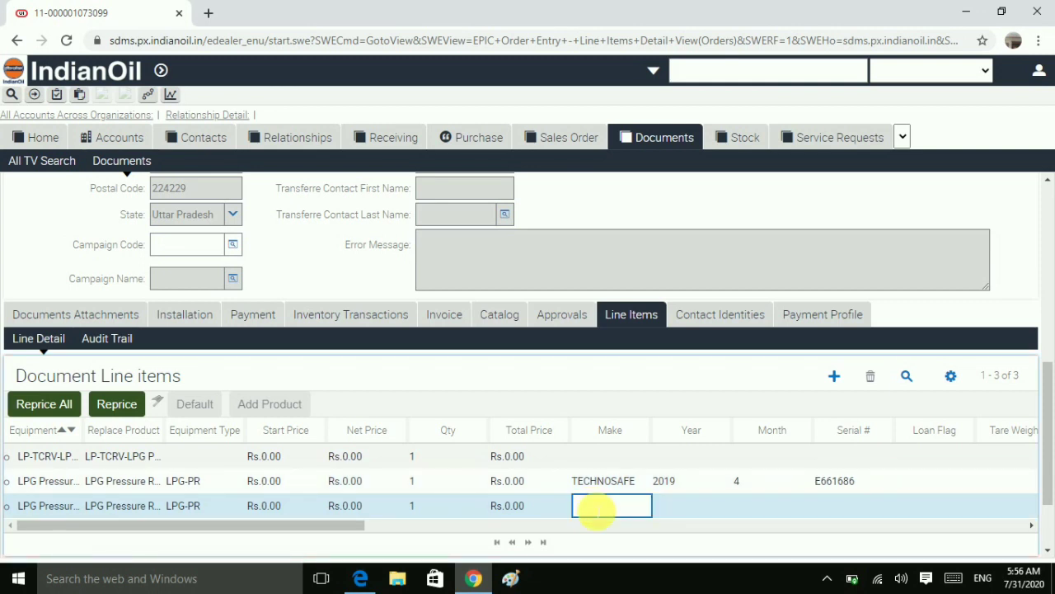
type("GLOBAL")
key("Tab")
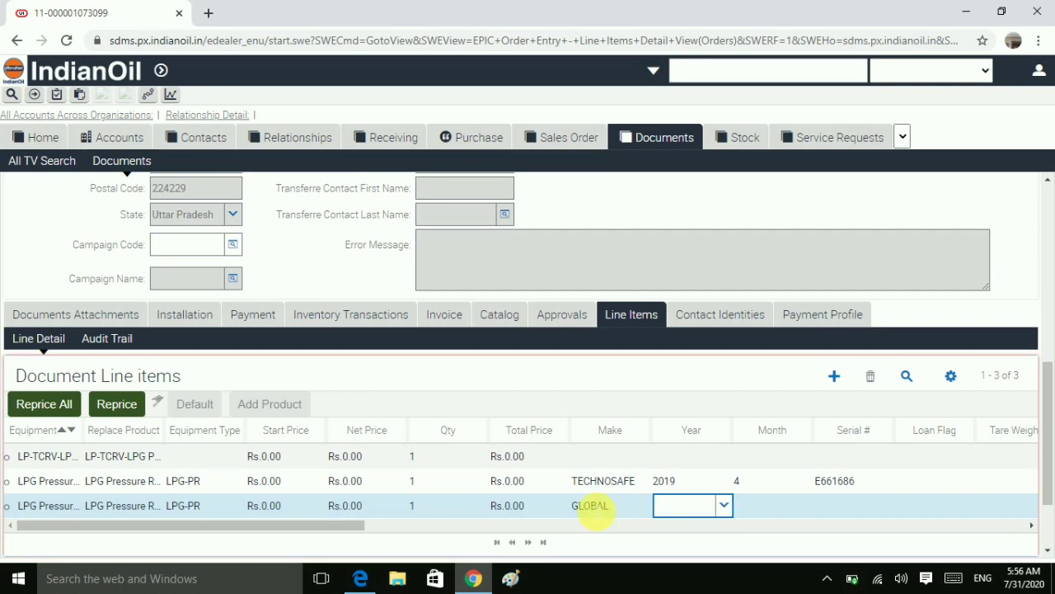
Set the second pressure regulator line's year to 2018.
type("2")
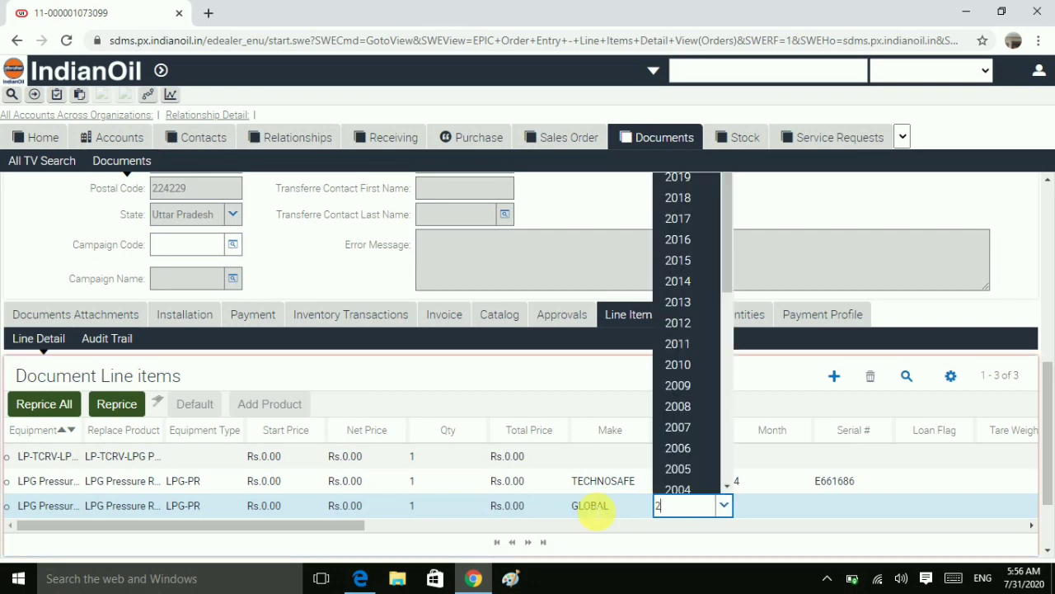
type("0")
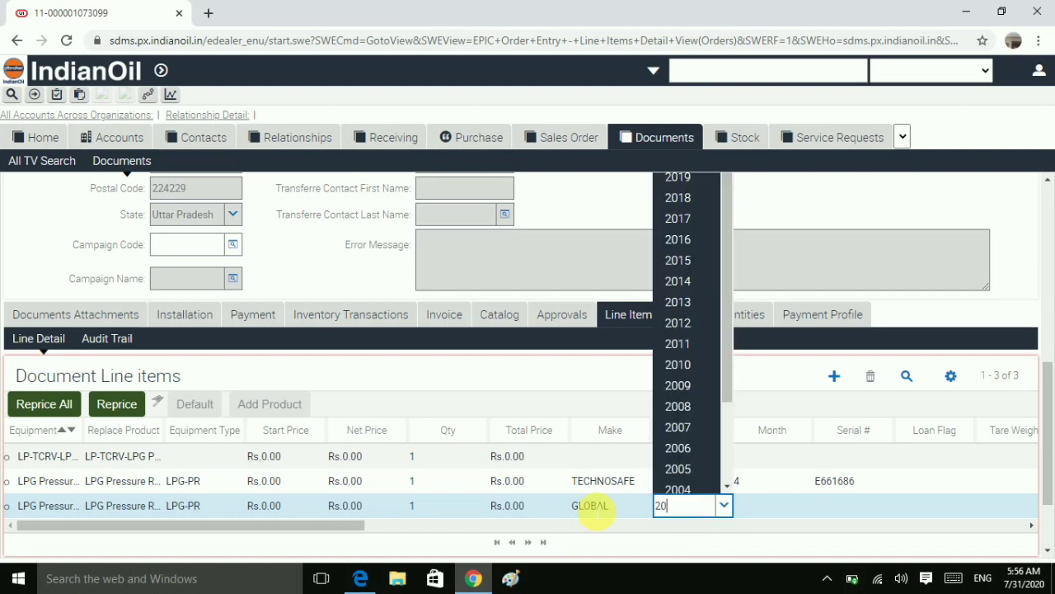
type("18")
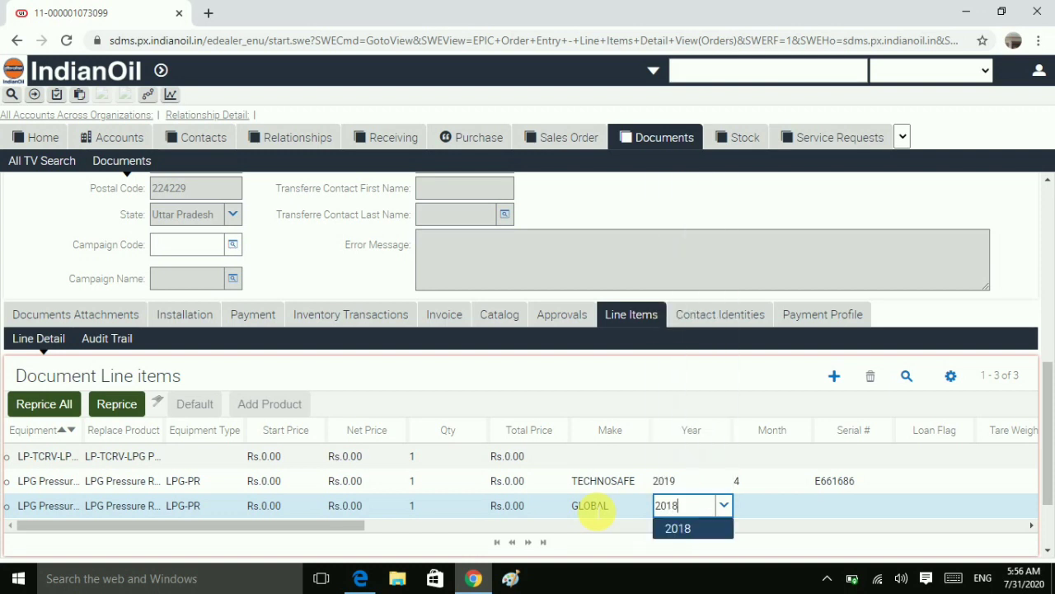
left_click(697, 528)
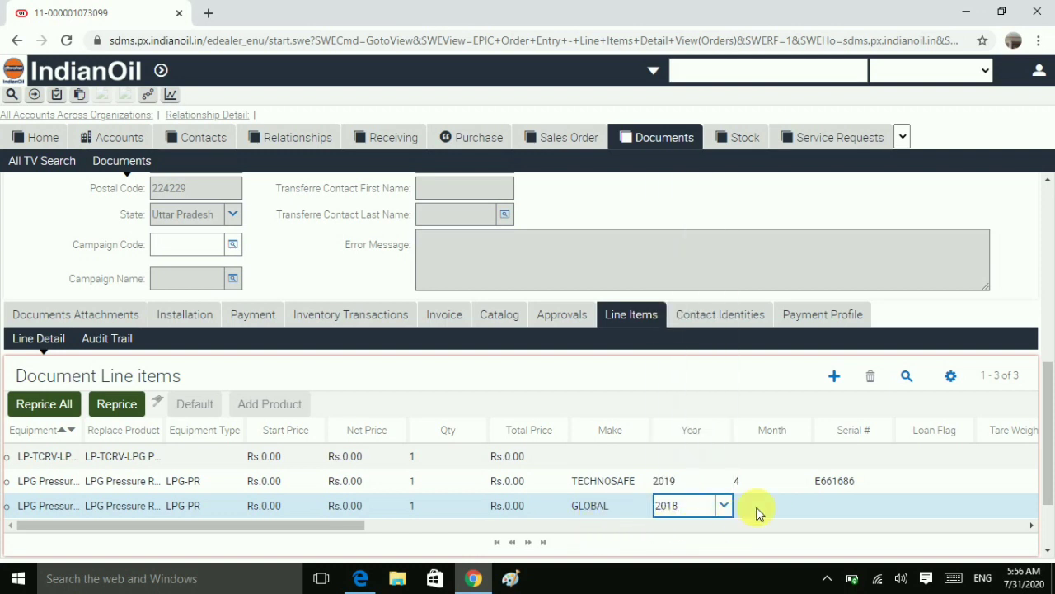
Set the second pressure regulator line's month to 3 and enter A156787 as its serial number.
left_click(767, 505)
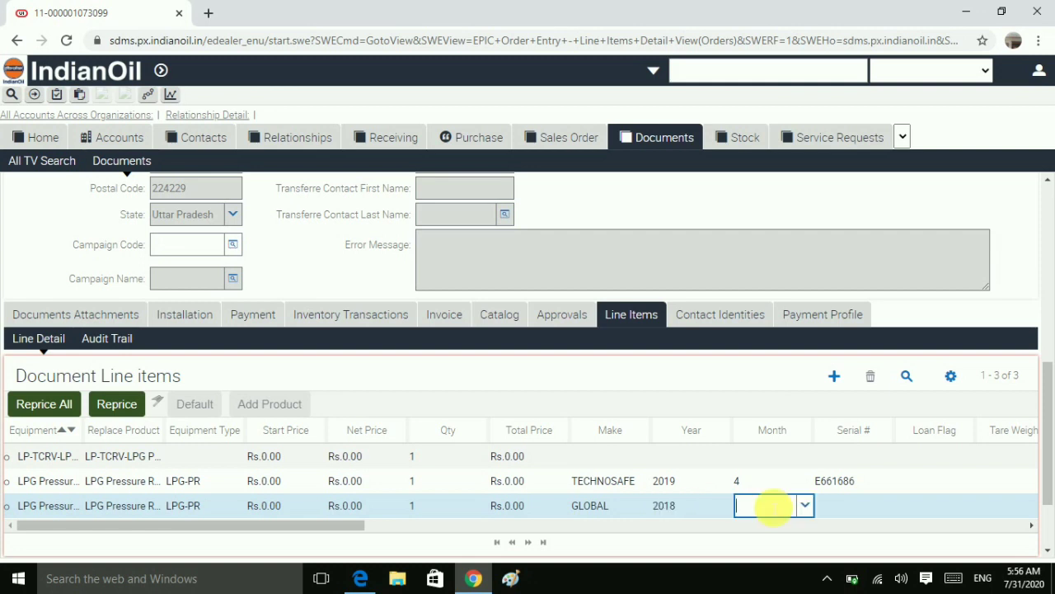
type("3")
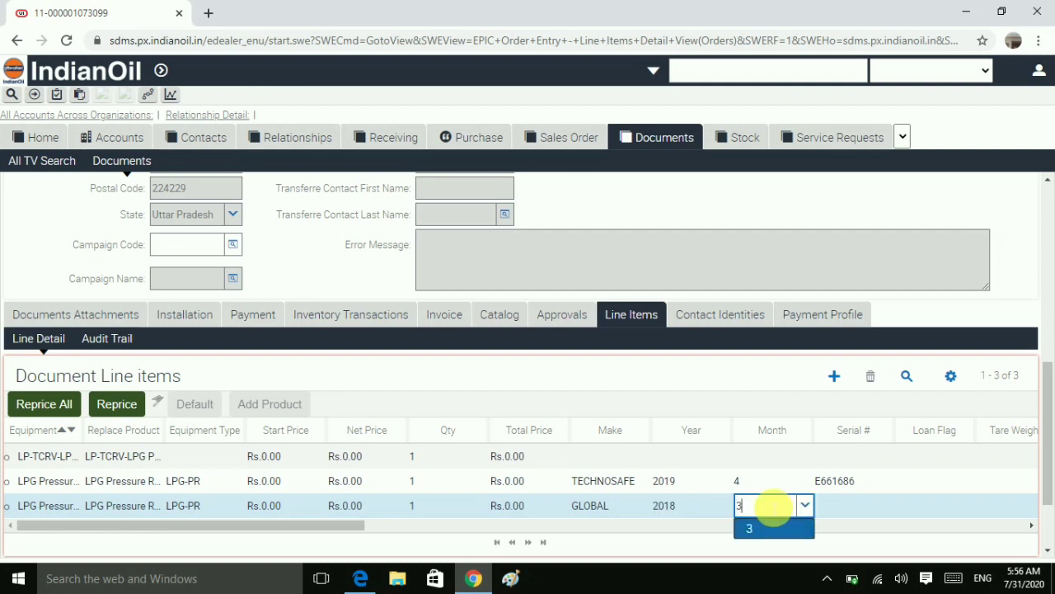
left_click(771, 532)
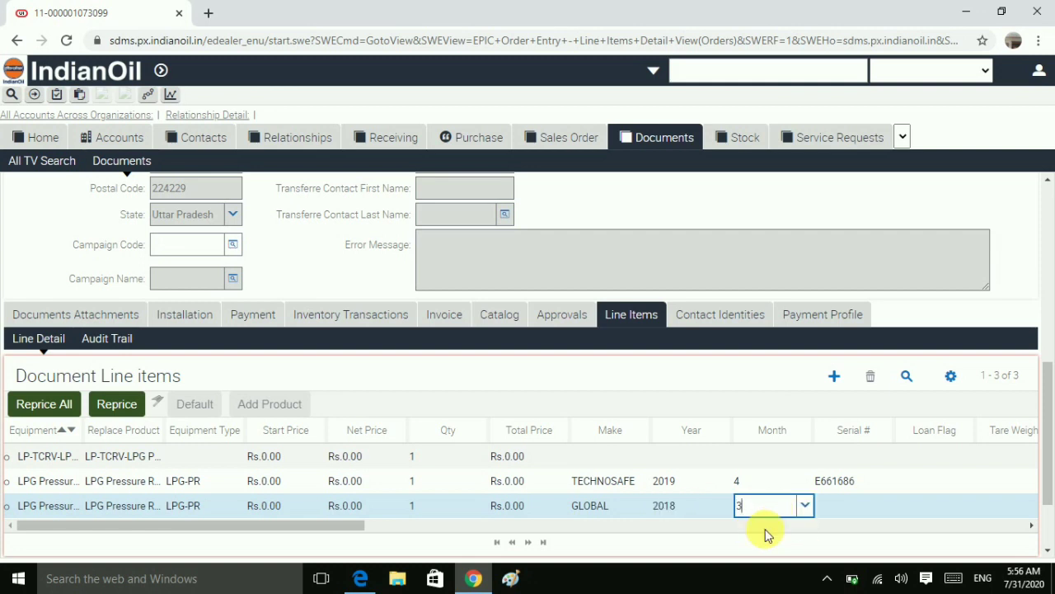
left_click(834, 513)
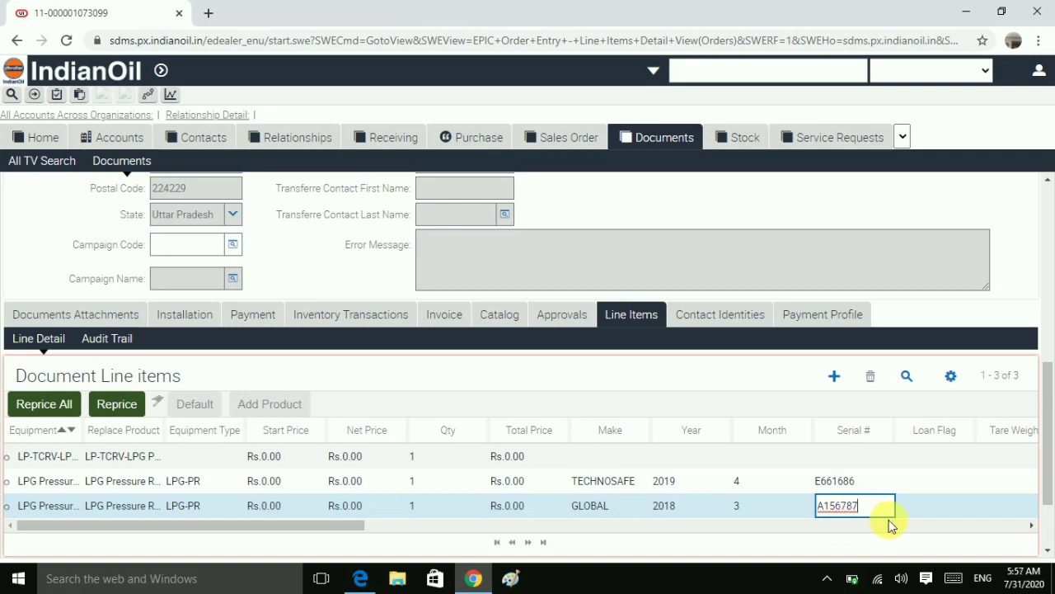
Set the second regulator line's destination availability to Defective - Market Return with the status Knob Leak.
left_click(547, 525)
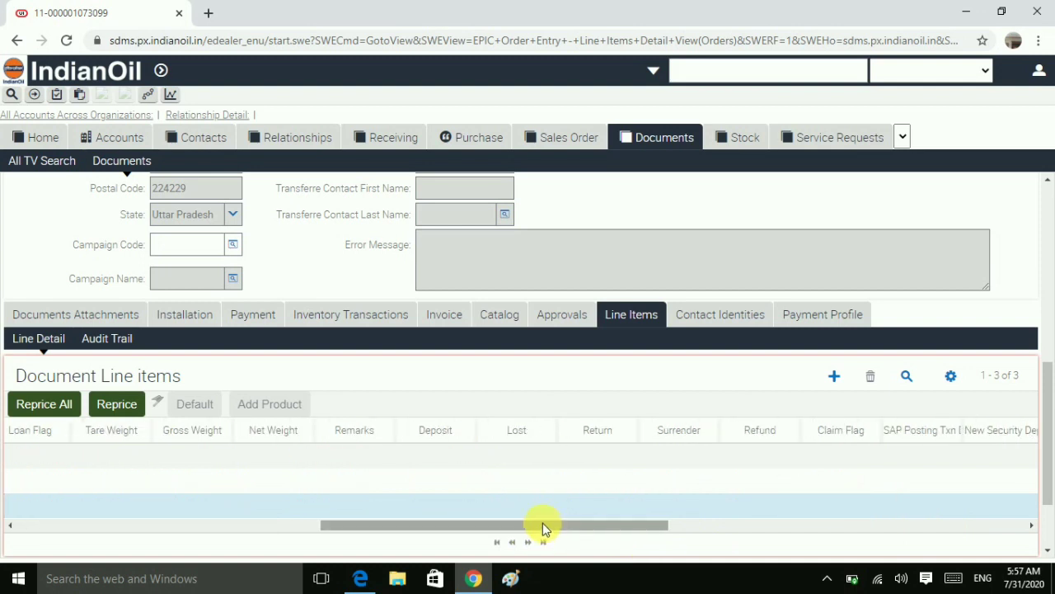
left_click_drag(543, 525, 843, 525)
left_click(414, 505)
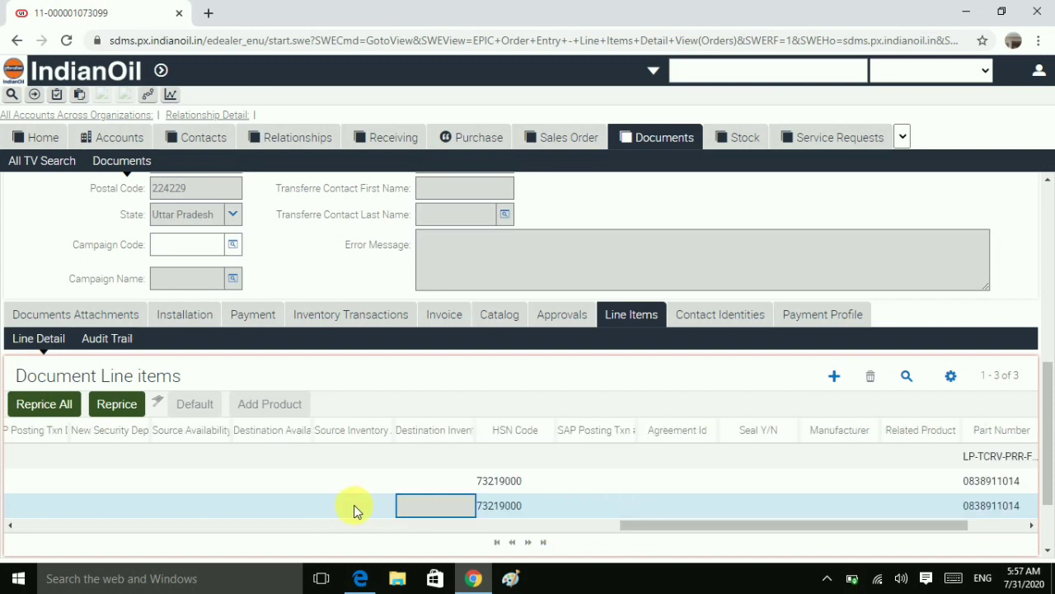
left_click(327, 504)
left_click(277, 506)
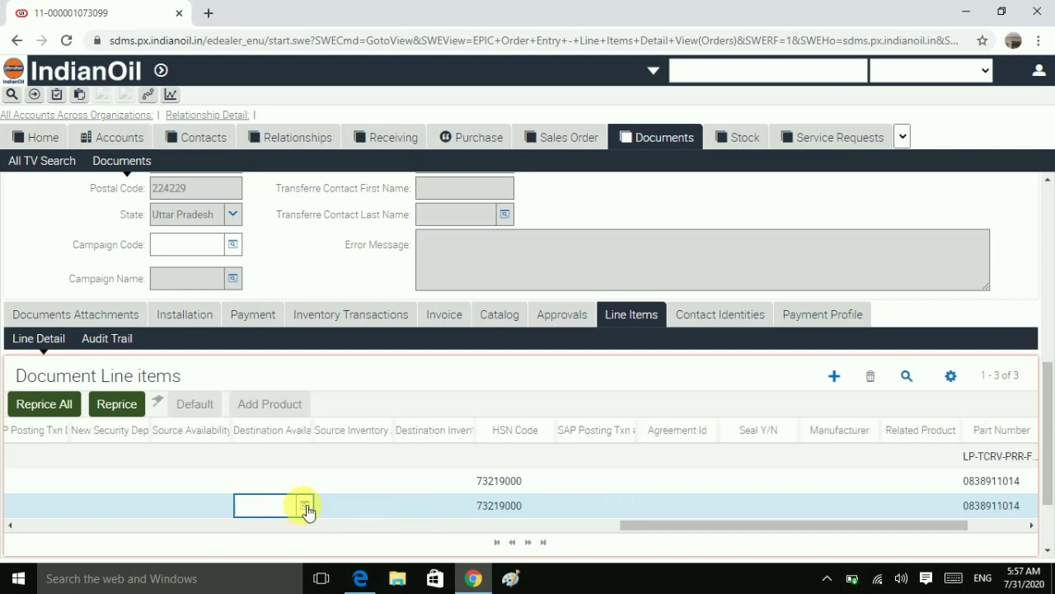
left_click(305, 506)
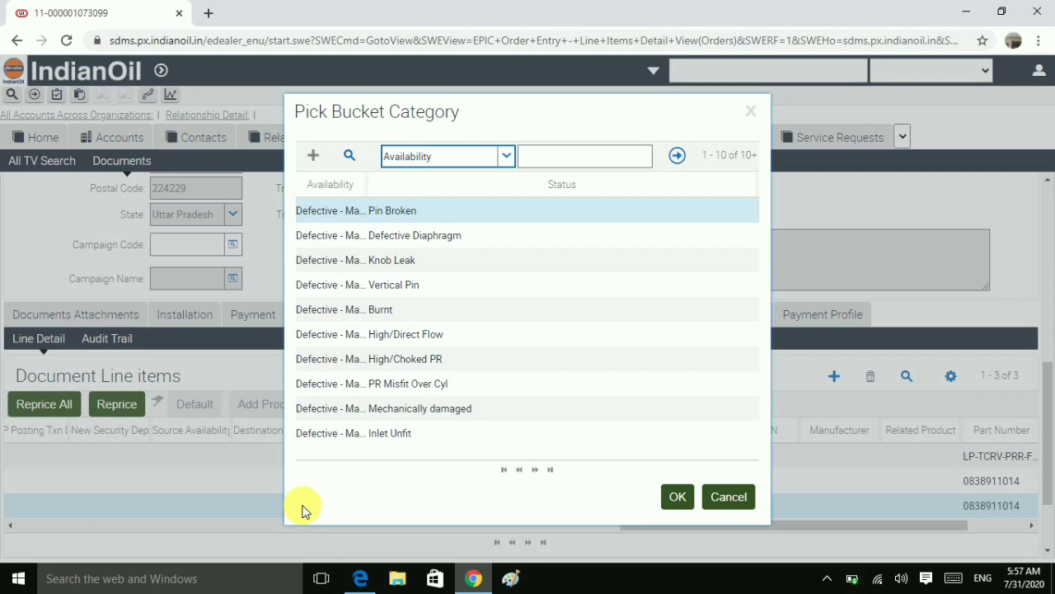
left_click_drag(367, 183, 441, 178)
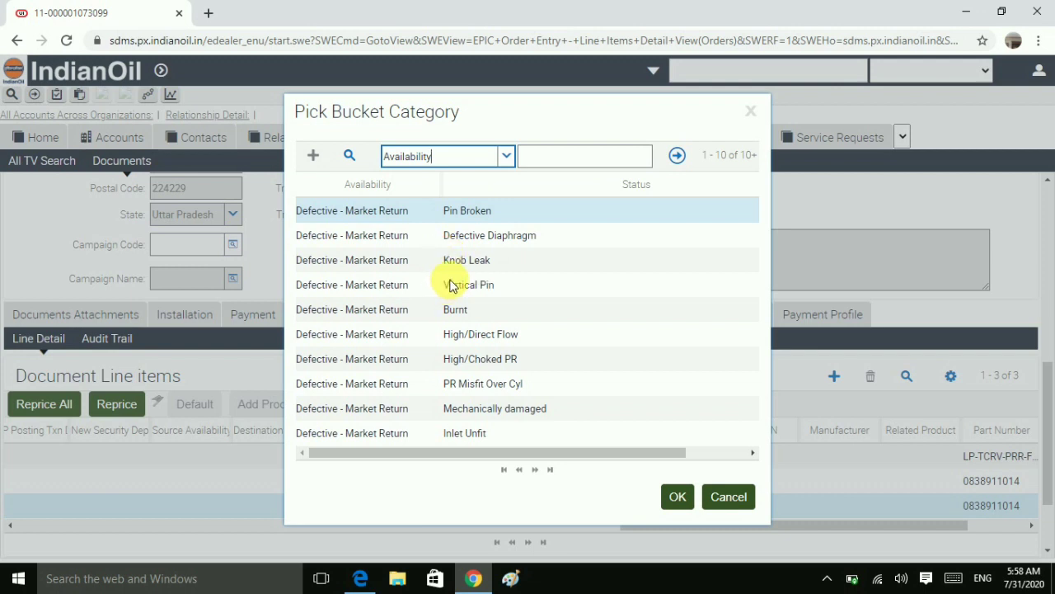
left_click(443, 265)
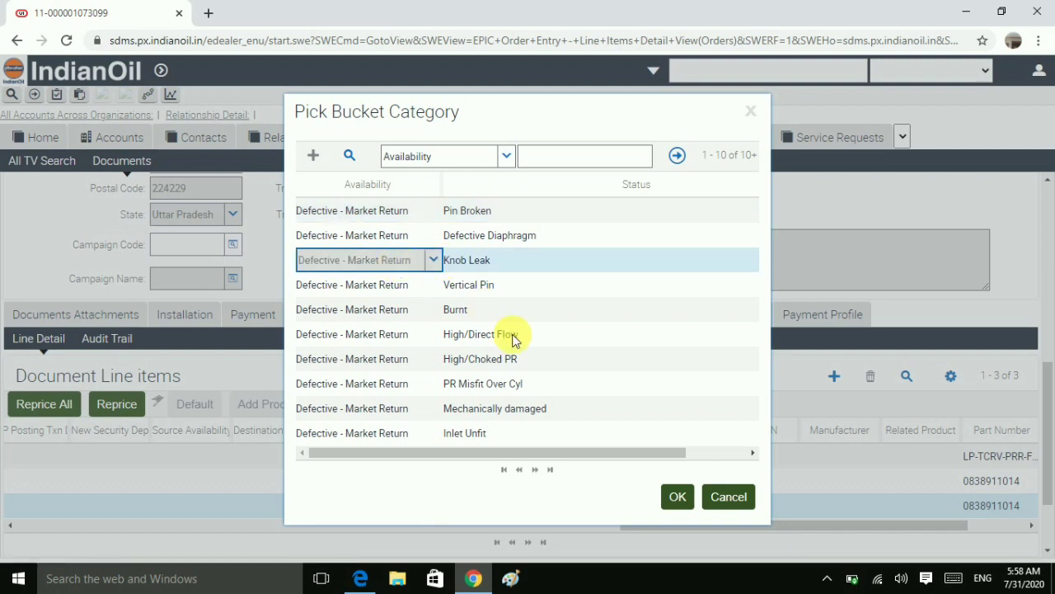
left_click(678, 497)
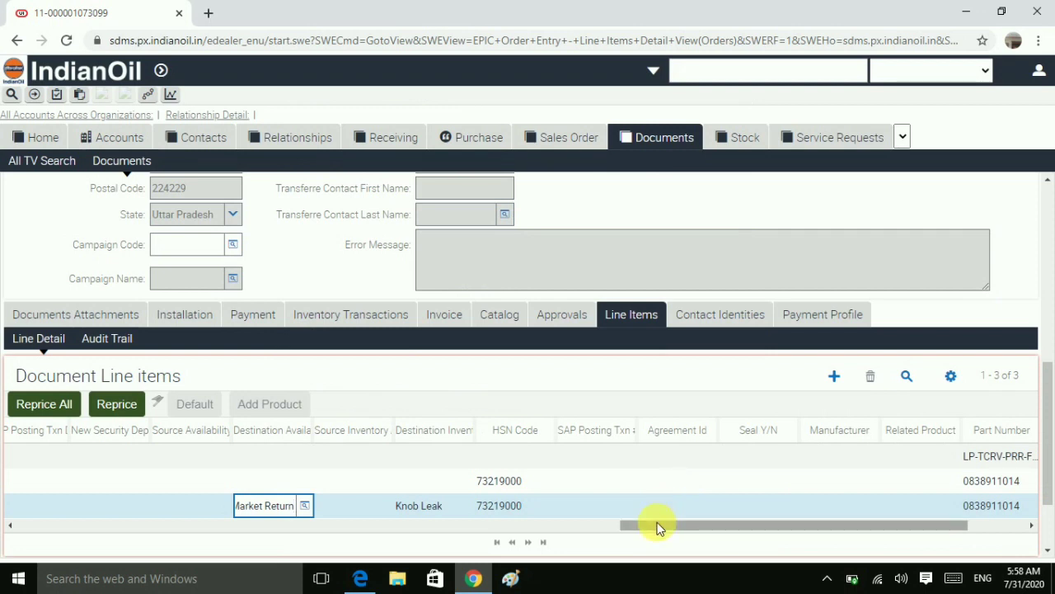
Submit the TCRV replacement document and generate its invoice.
left_click(405, 526)
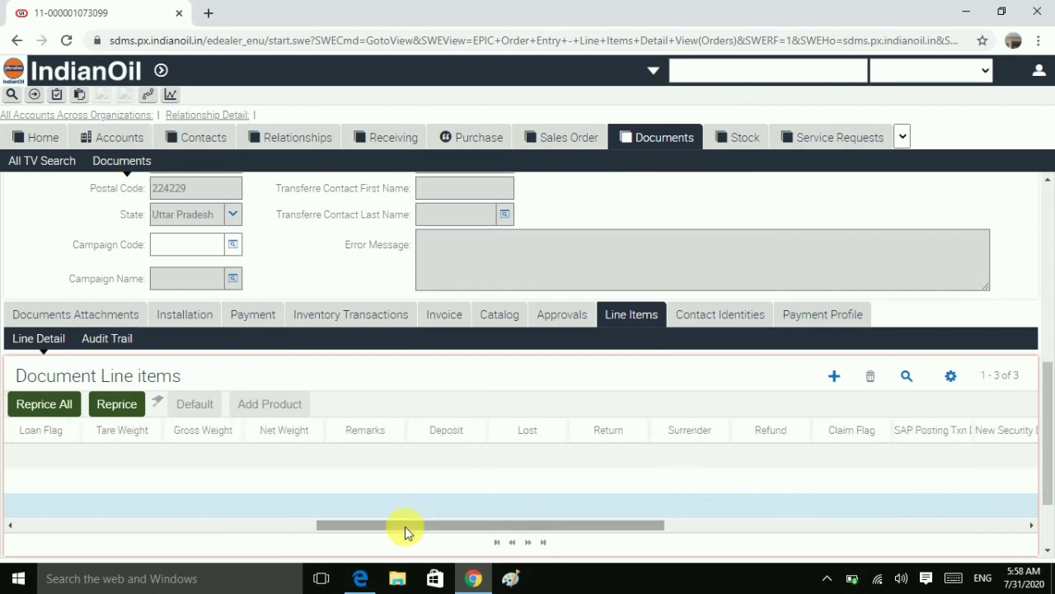
left_click(286, 526)
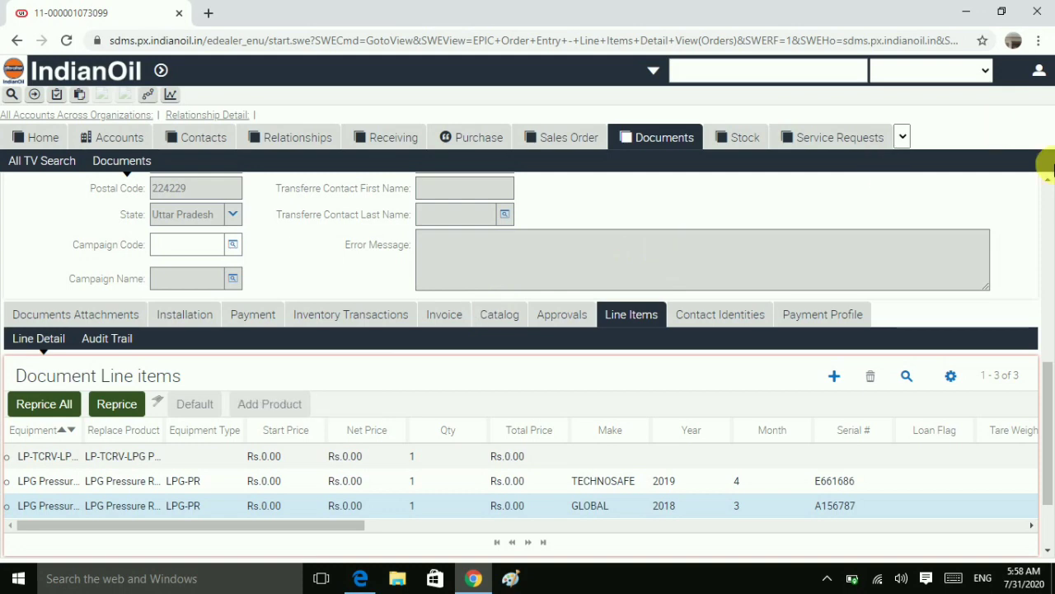
left_click(1046, 209)
left_click(1046, 210)
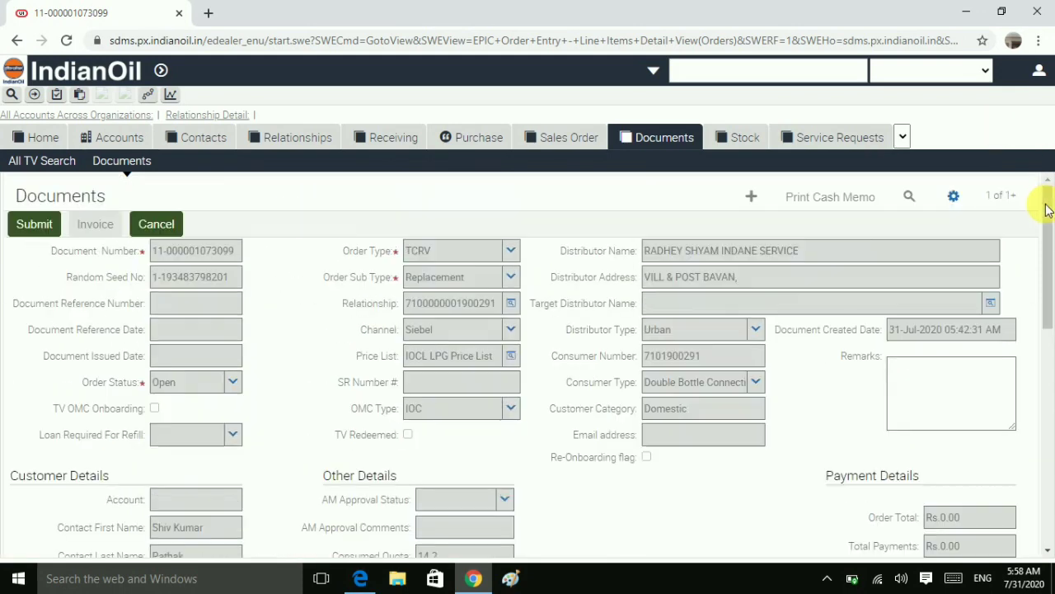
left_click(31, 225)
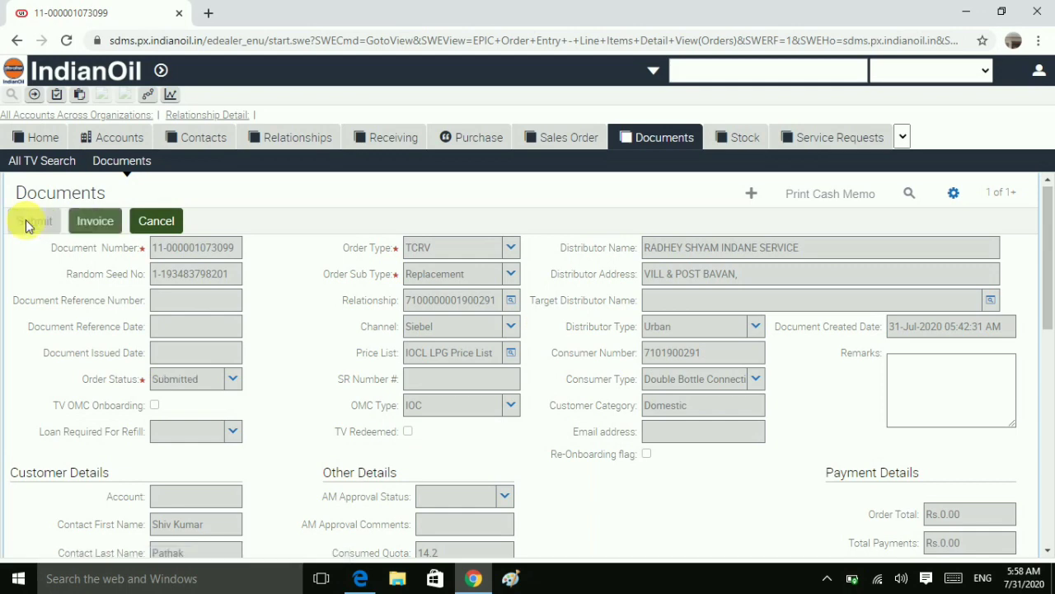
left_click(102, 223)
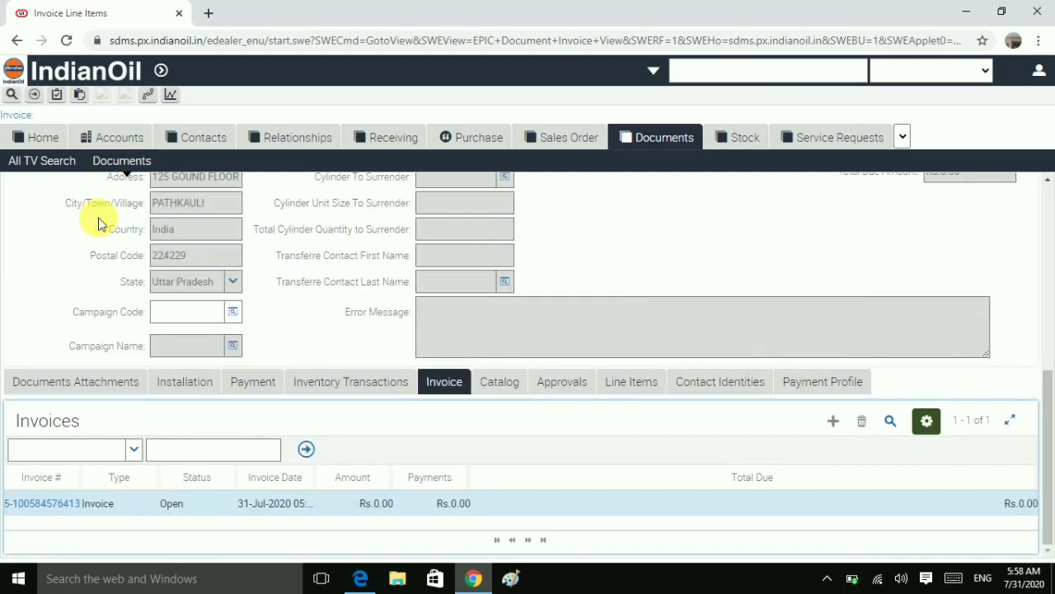
Set the status of the replacement document's invoice to Completed.
left_click(190, 513)
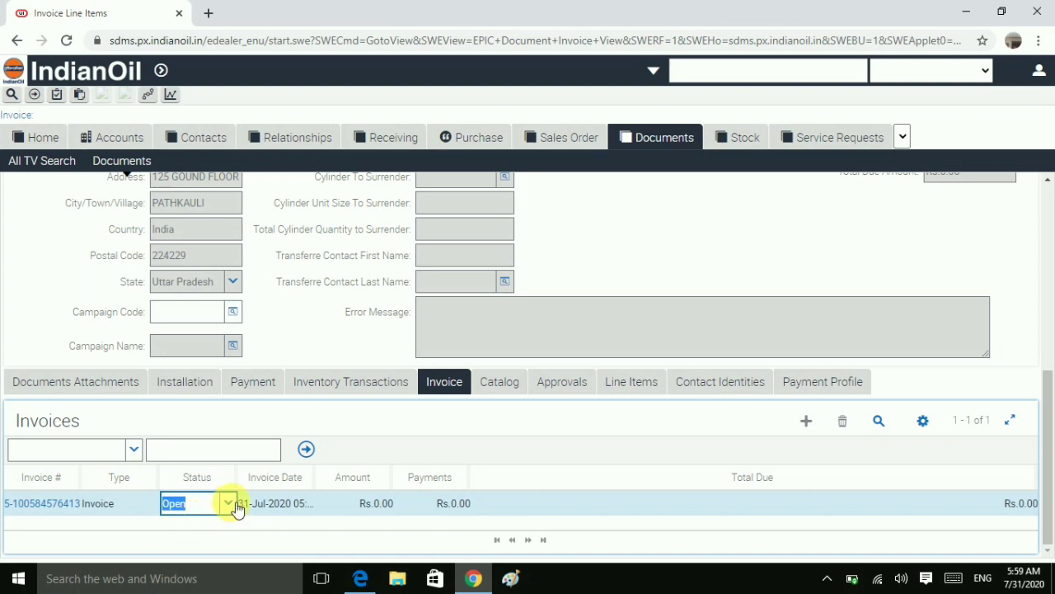
left_click(231, 503)
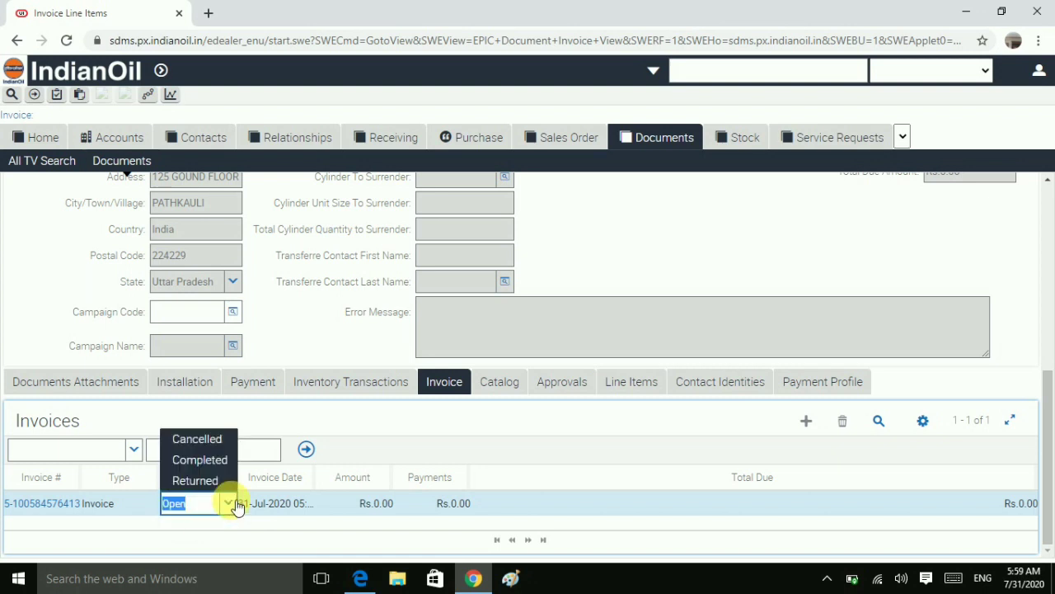
left_click(218, 458)
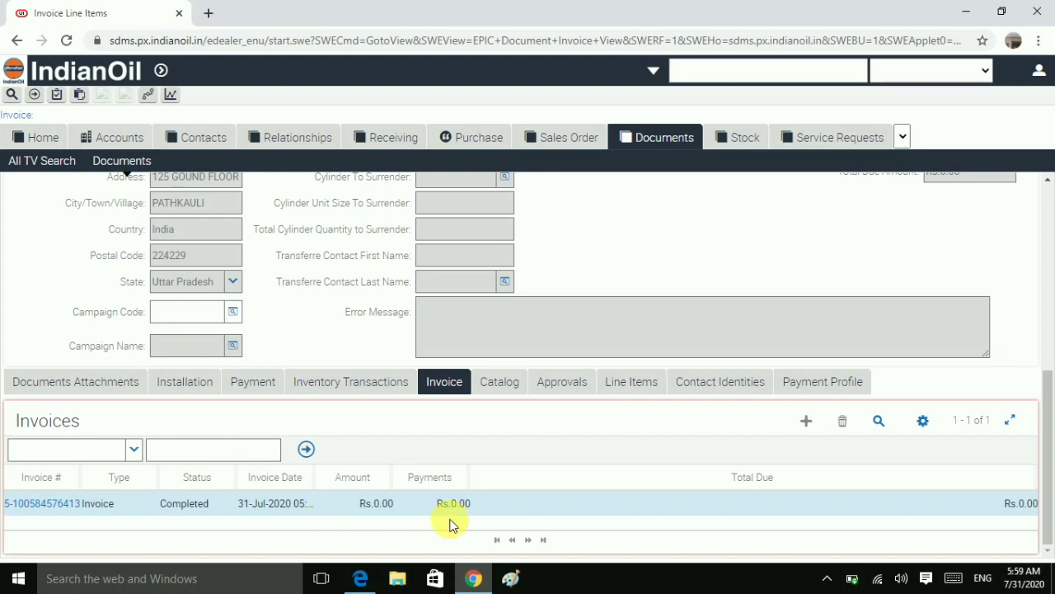
left_click(502, 500)
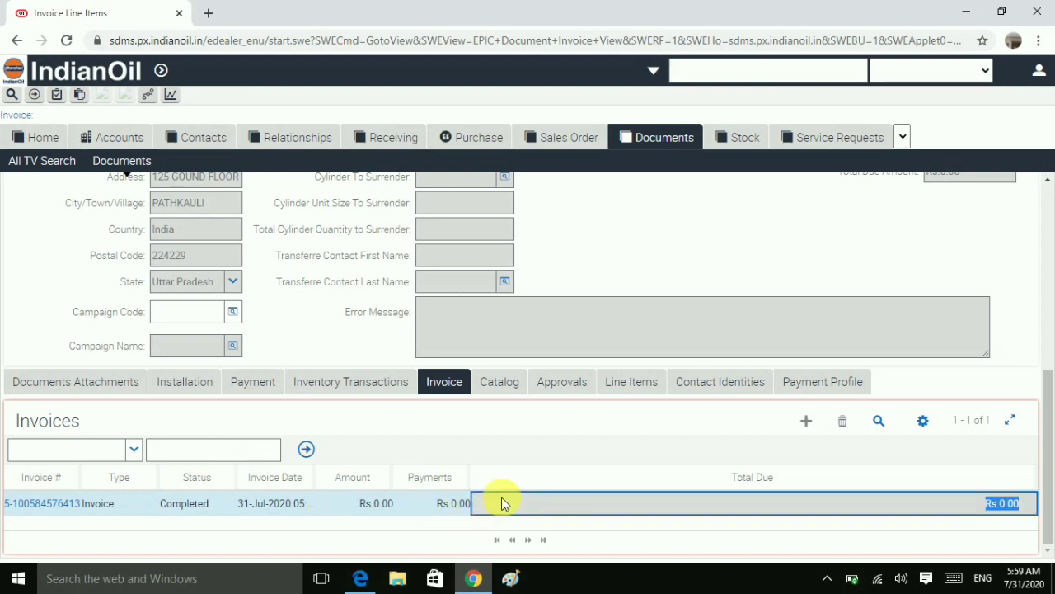
Check the document's order status and open its invoice to review the invoiced line items.
scroll(1043, 289, "up", 2)
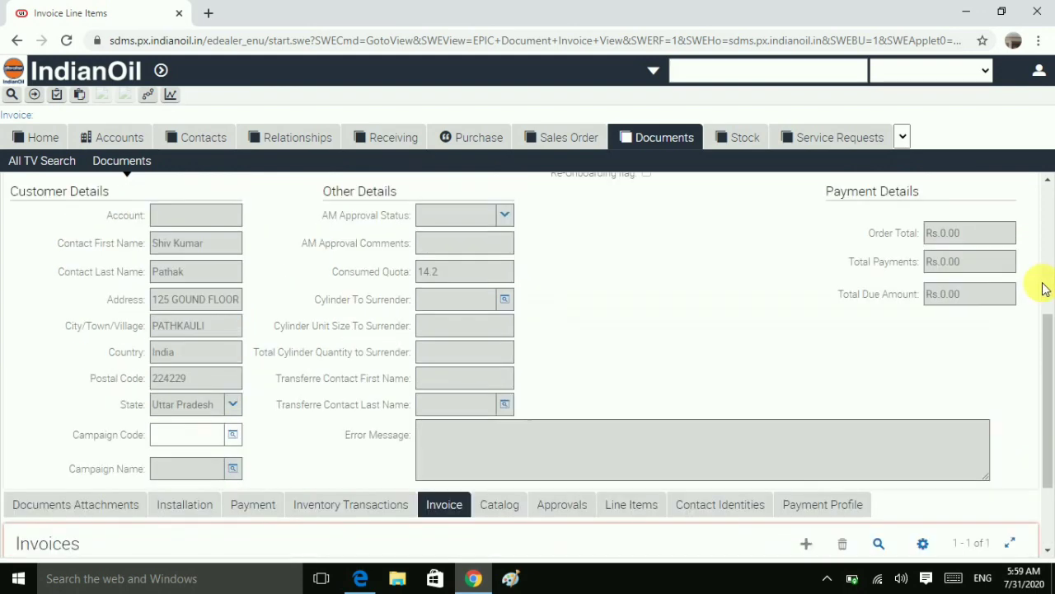
scroll(1043, 288, "up", 3)
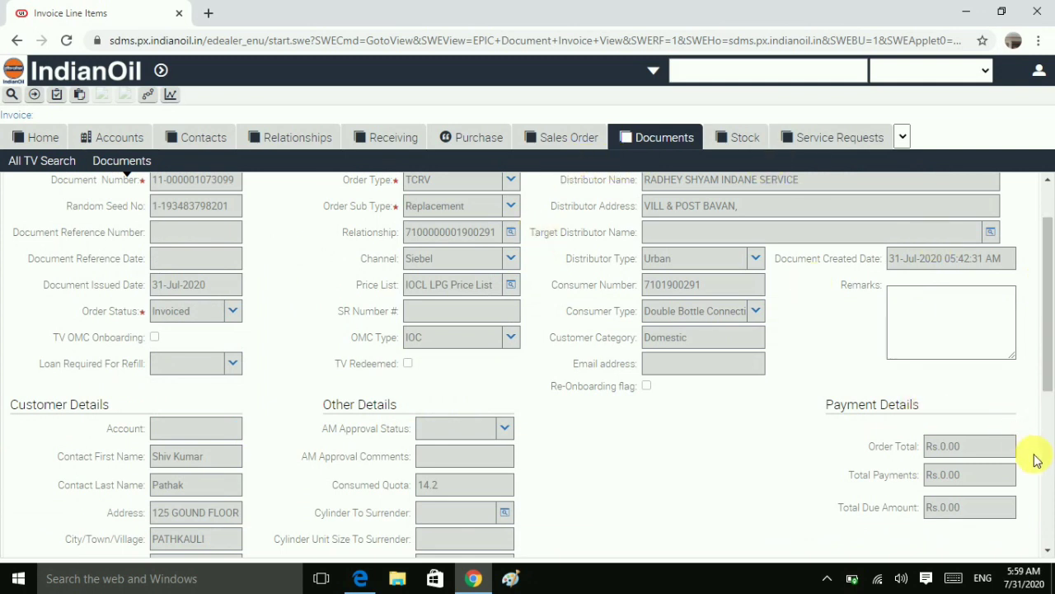
left_click(1048, 495)
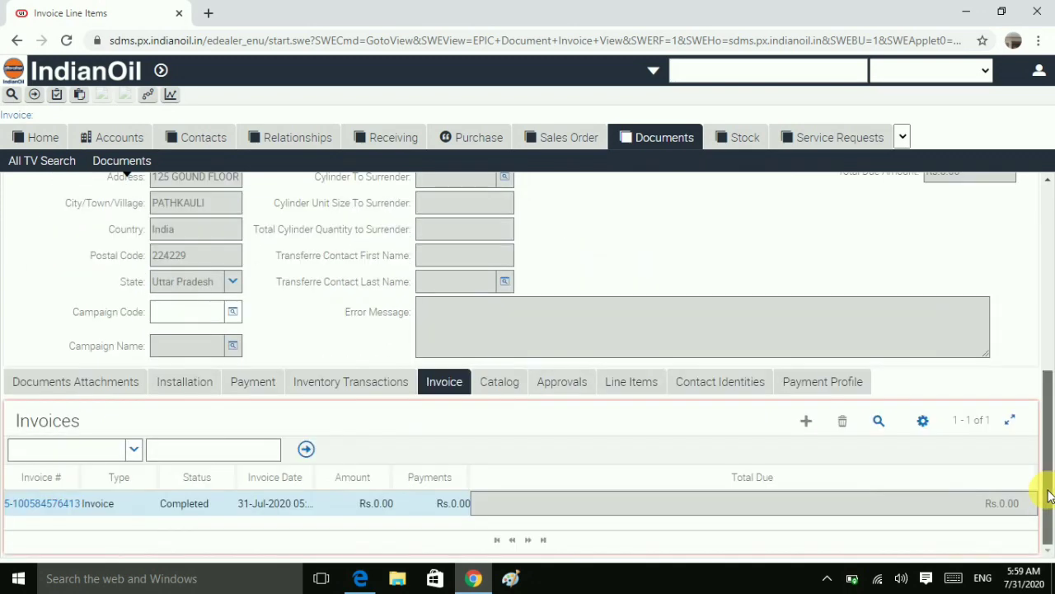
left_click(42, 506)
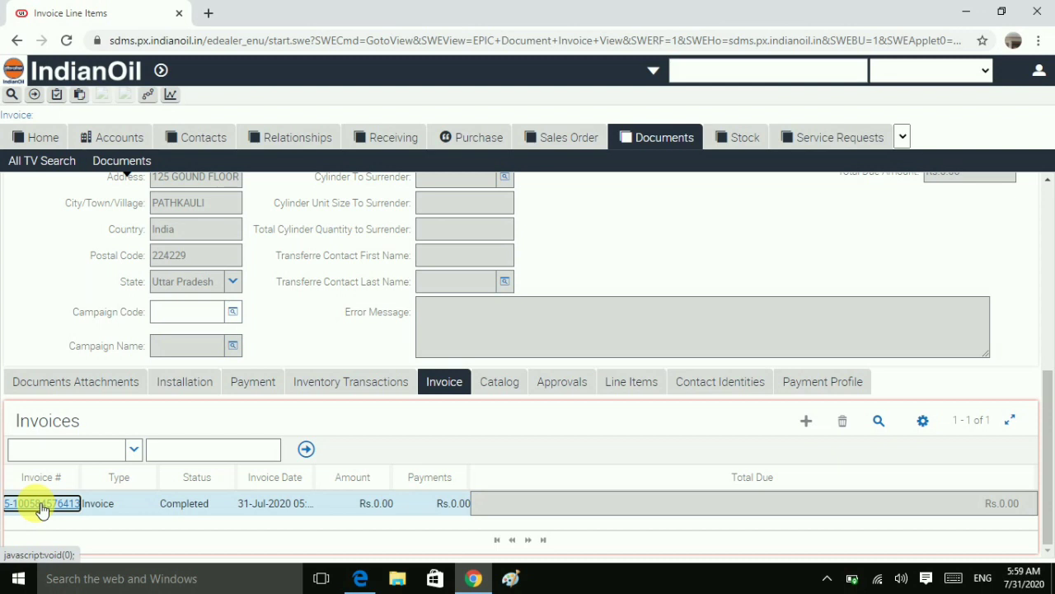
left_click(41, 506)
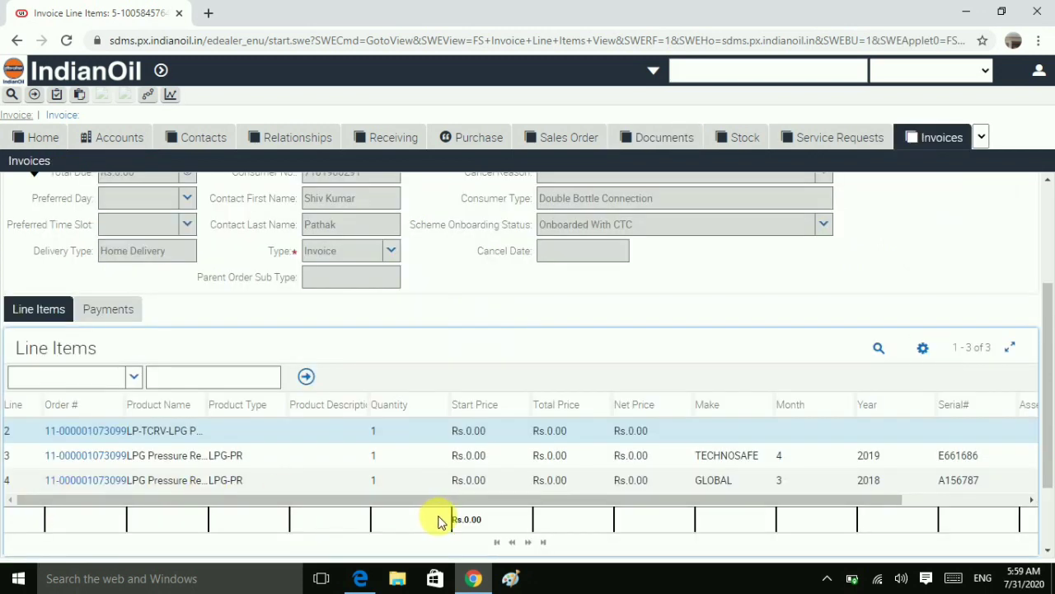
Open the list of all documents and look through the details of the selected document.
left_click(656, 142)
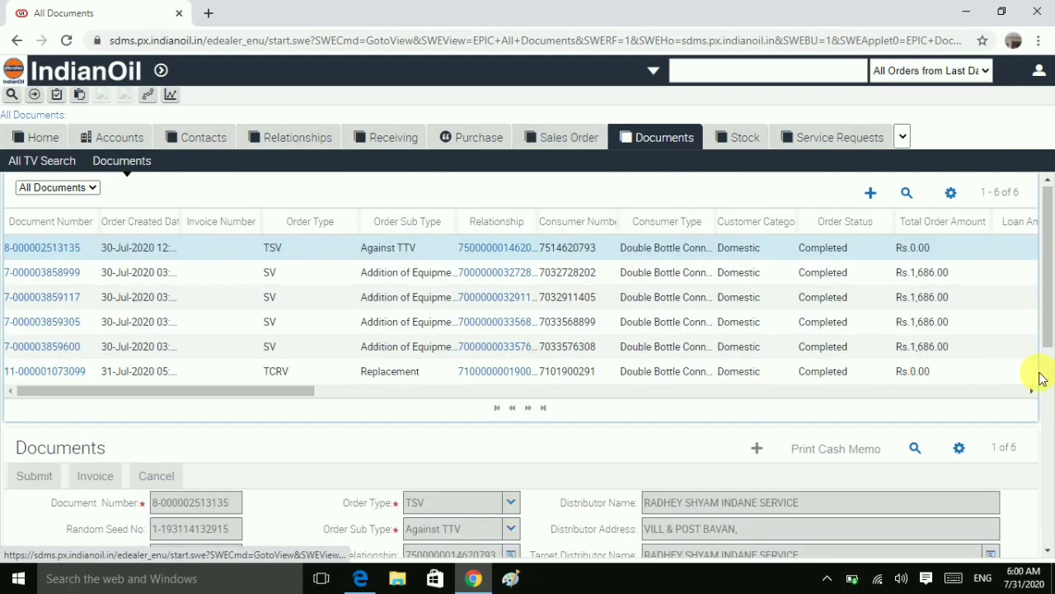
scroll(1048, 391, "down", 4)
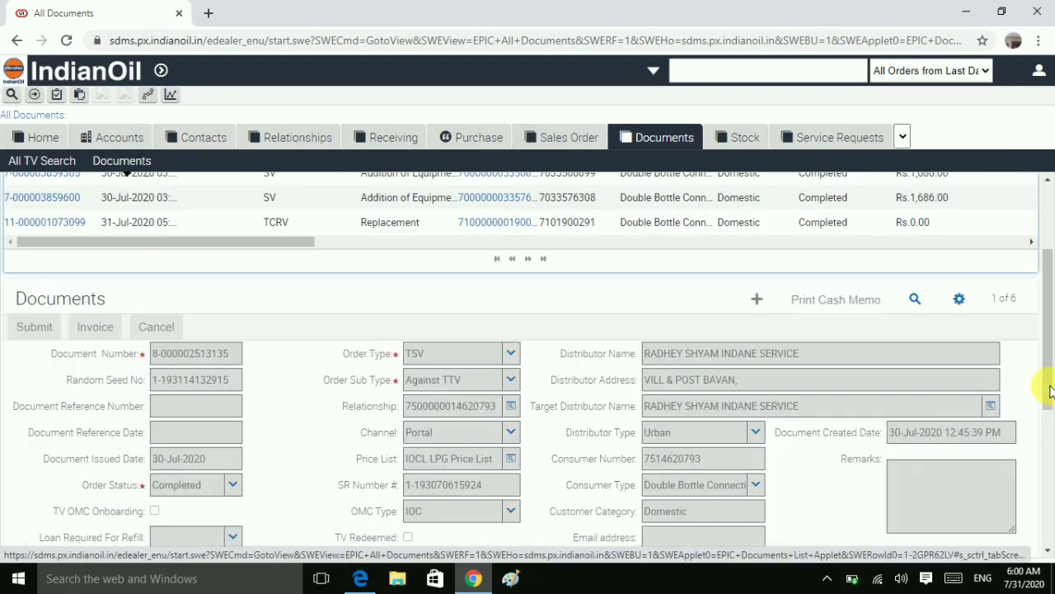
left_click_drag(1052, 461, 1049, 512)
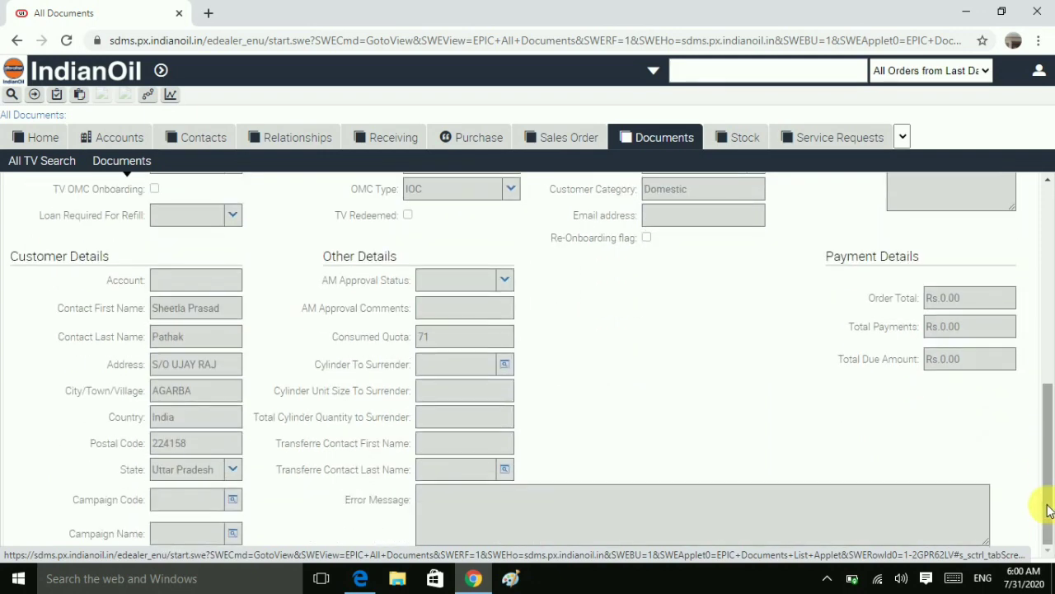